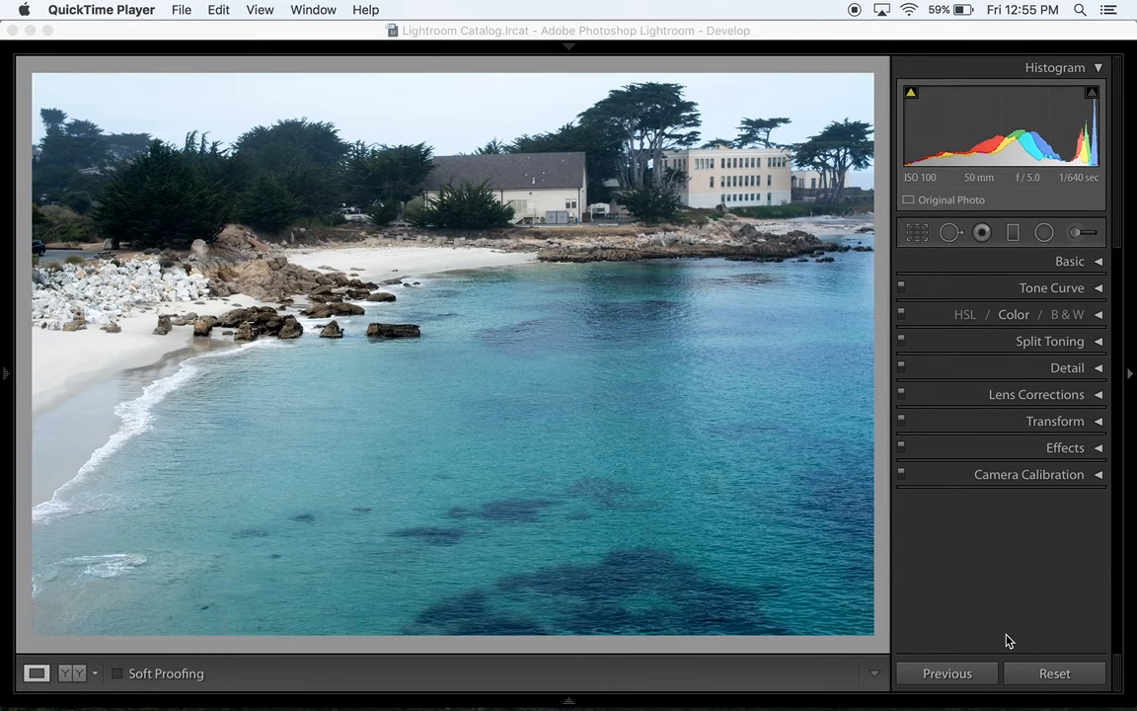
# Compare the edited beach photo with its unedited original version
pyautogui.click(819, 418)
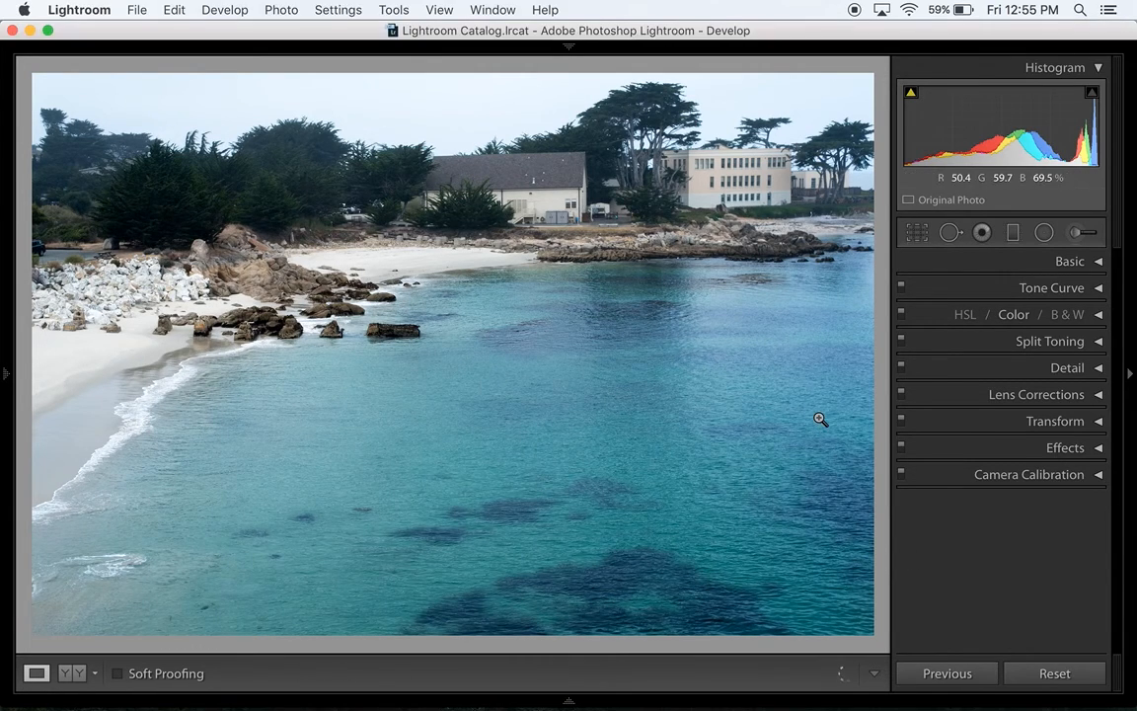
pyautogui.press('\\')
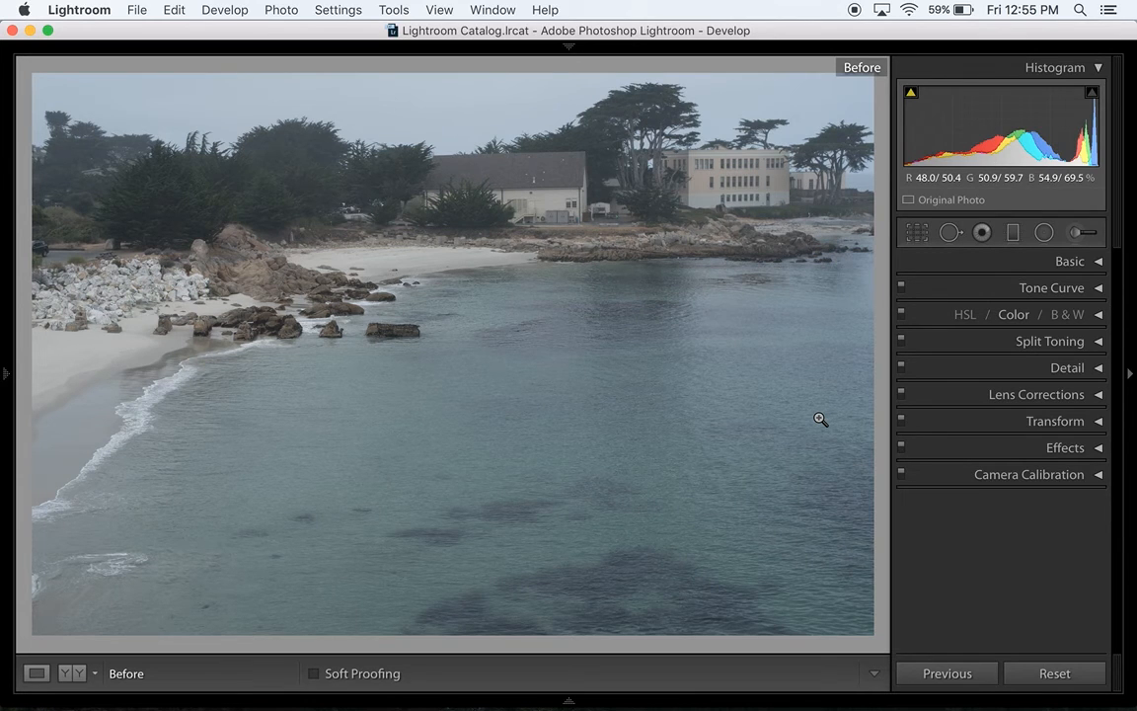
pyautogui.press('\\')
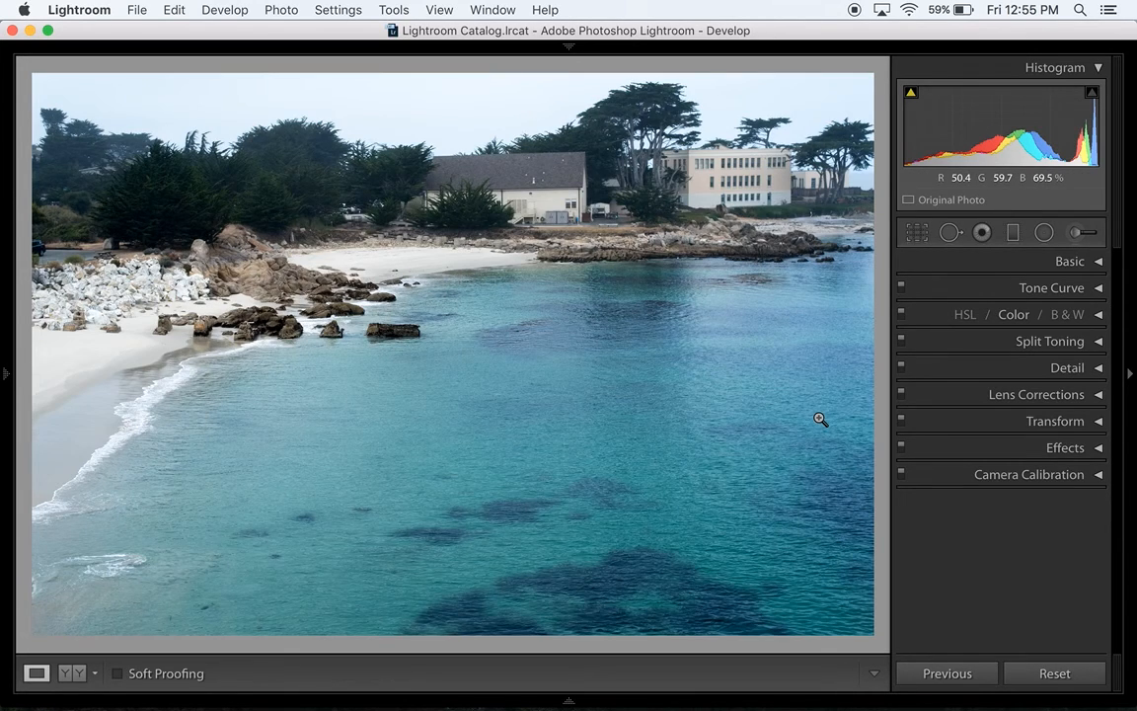
pyautogui.press('\\')
pyautogui.press('\\')
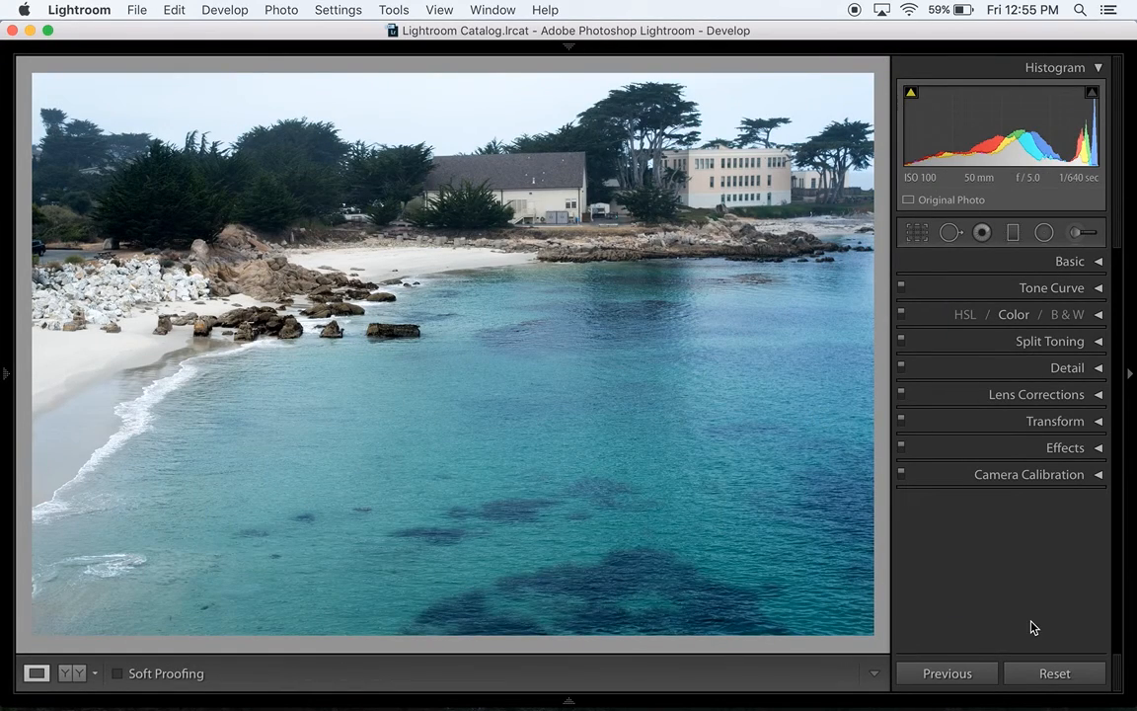
# Reset all develop adjustments on the beach photo and set its Contrast to +13
pyautogui.click(1063, 673)
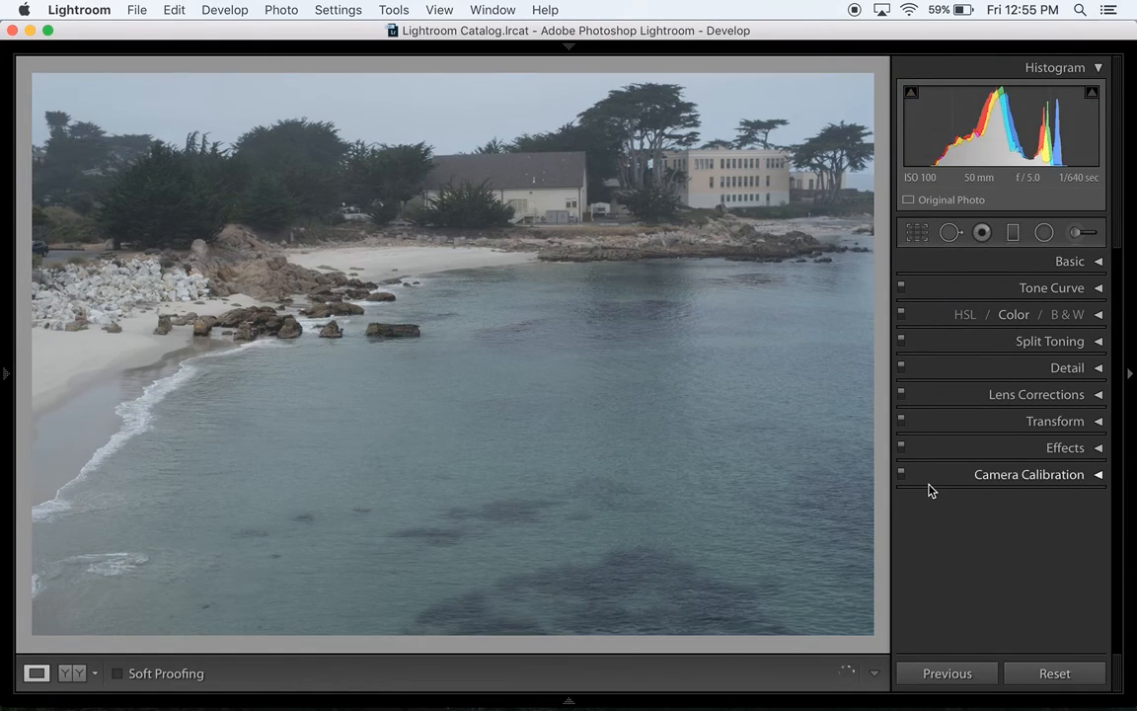
pyautogui.click(1076, 267)
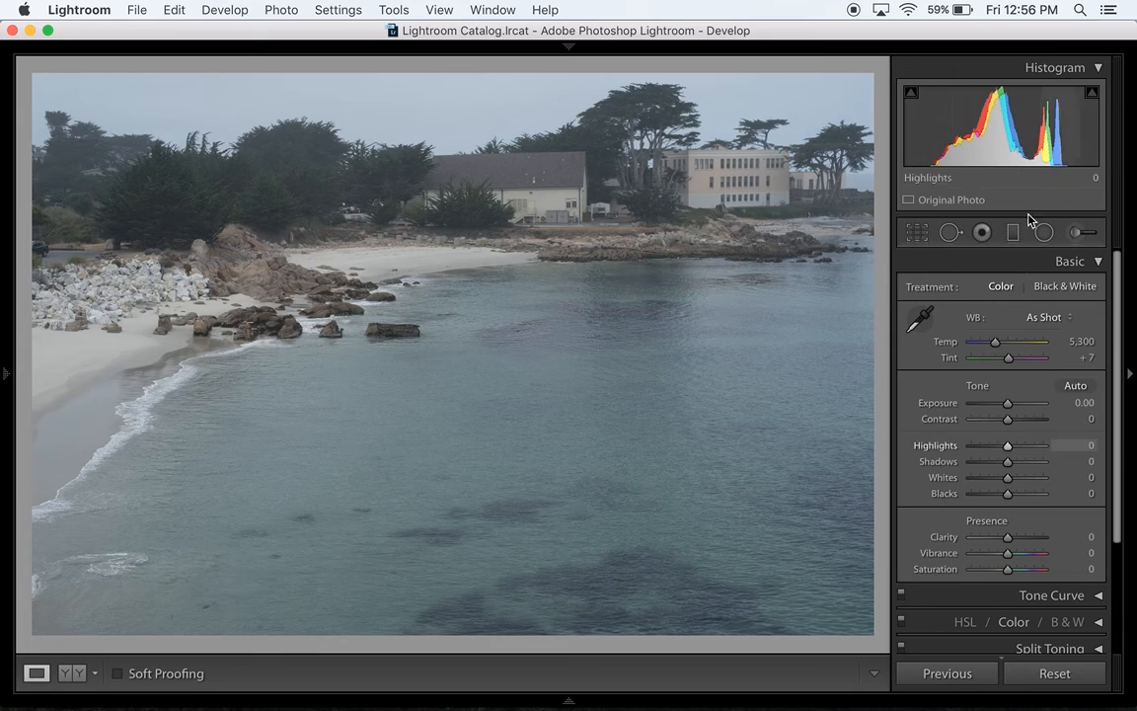
pyautogui.moveTo(1010, 423); pyautogui.dragTo(1011, 424)
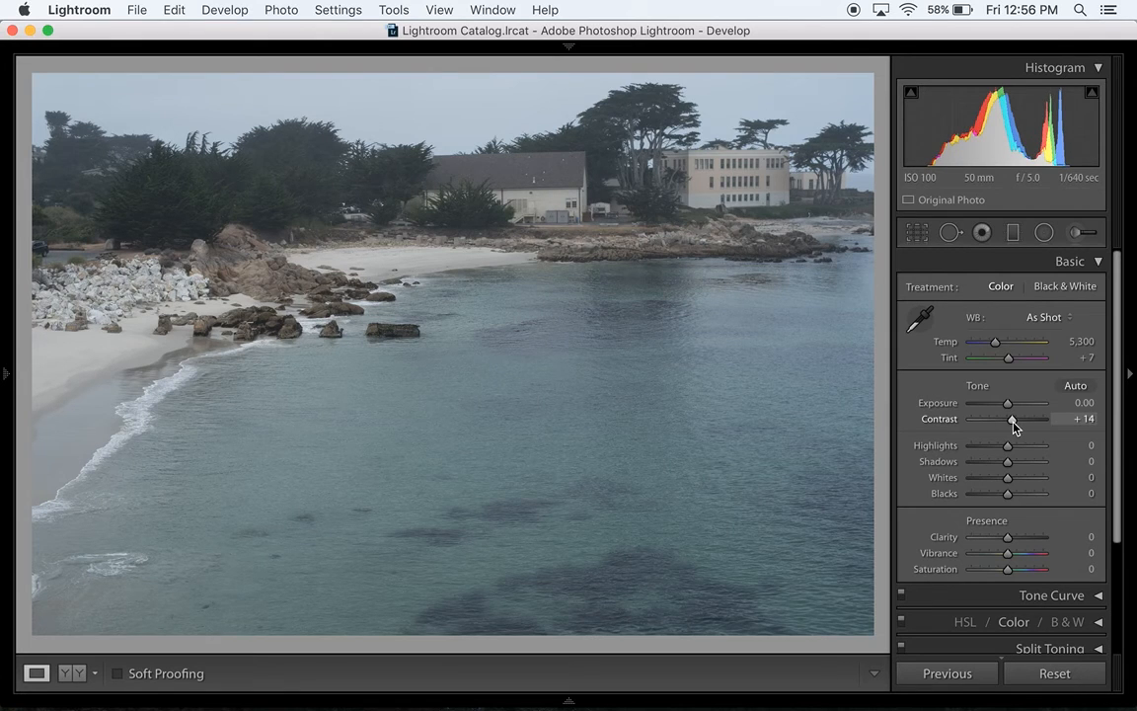
pyautogui.click(1083, 418)
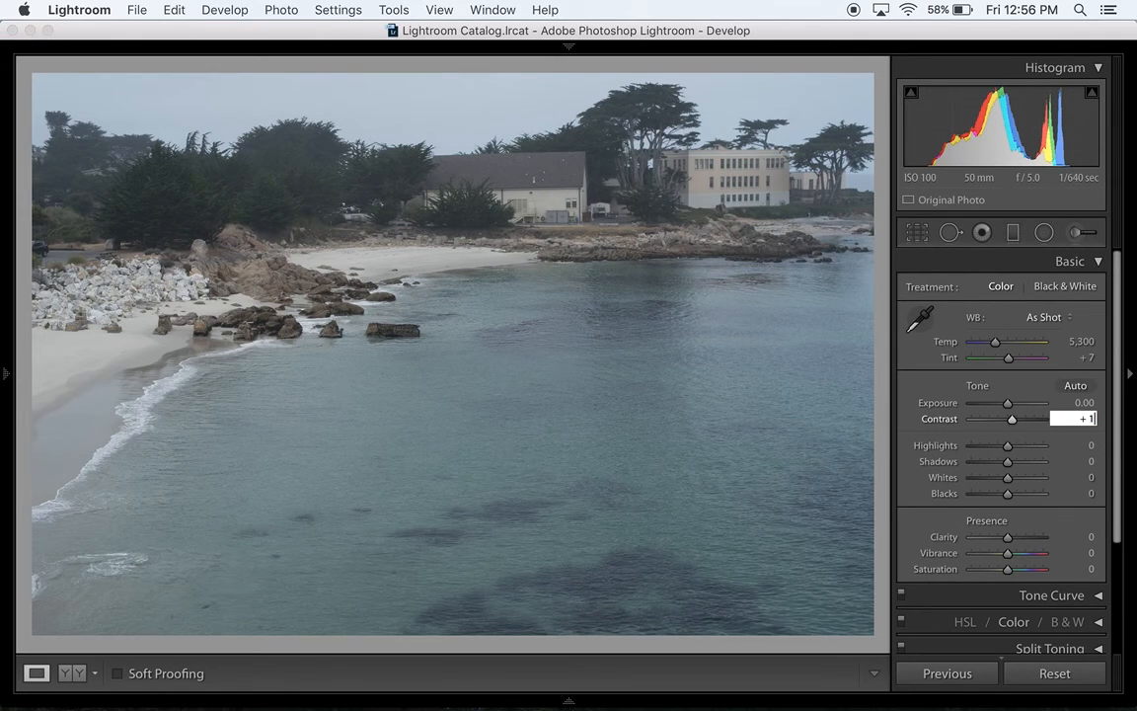
pyautogui.press('Down')
pyautogui.press('Return')
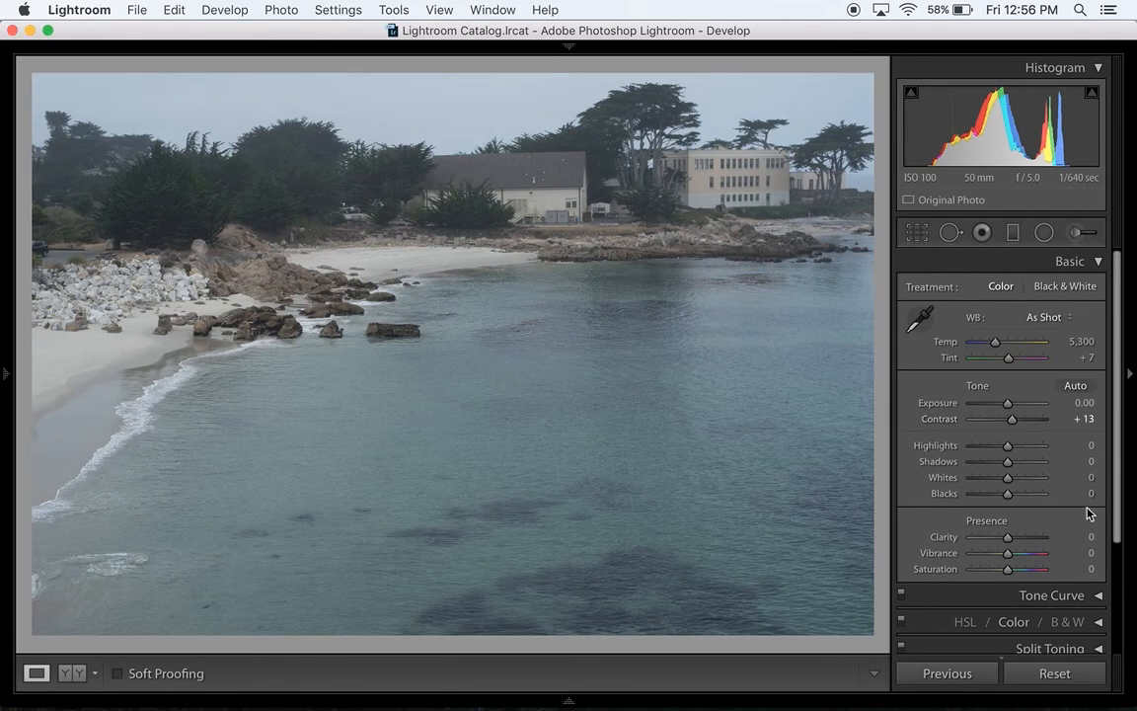
# Compare the photo before and after the contrast adjustment several times
pyautogui.press('\\')
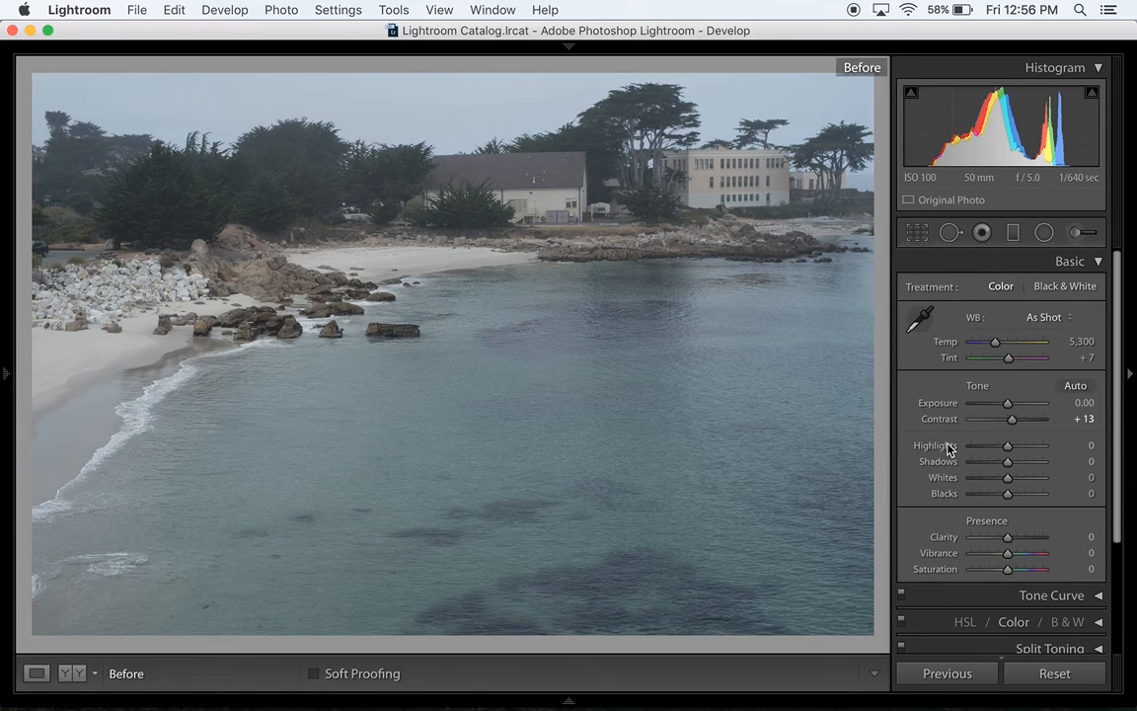
pyautogui.press('\\')
pyautogui.press('\\')
pyautogui.press('\\')
pyautogui.press('\\')
pyautogui.press('\\')
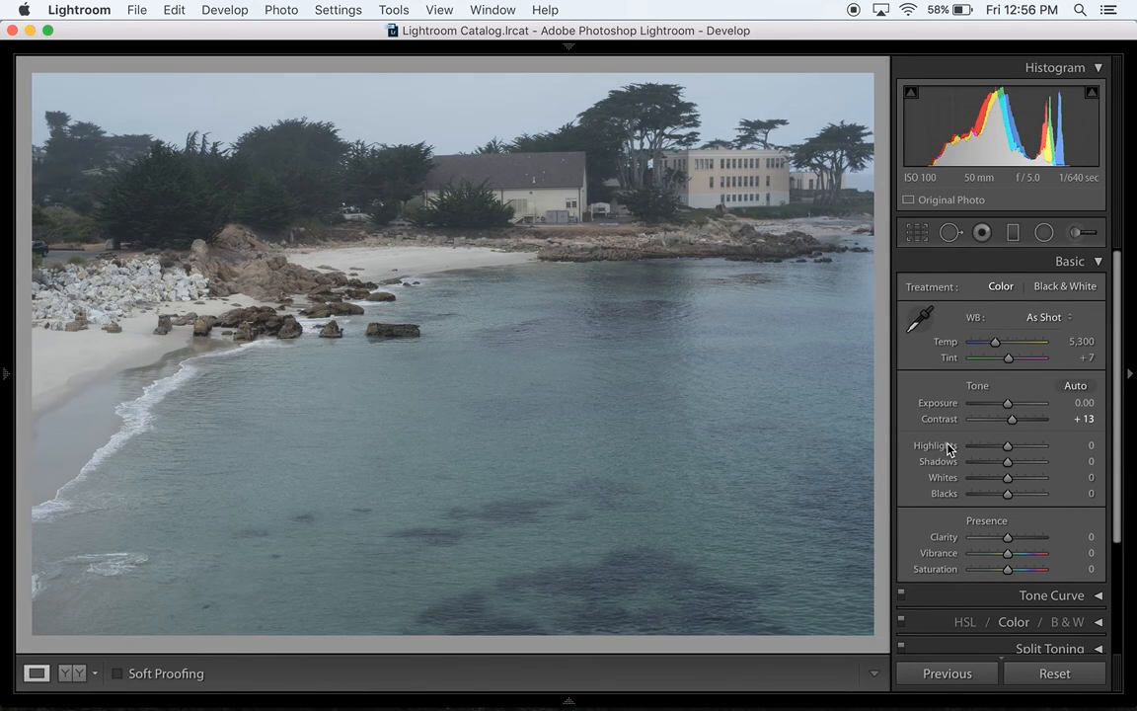
pyautogui.press('\\')
pyautogui.press('\\')
pyautogui.press('\\')
pyautogui.press('\\')
# Set the photo's Whites to +68 and Blacks to −55, and compare the result with the original
pyautogui.click(1086, 478)
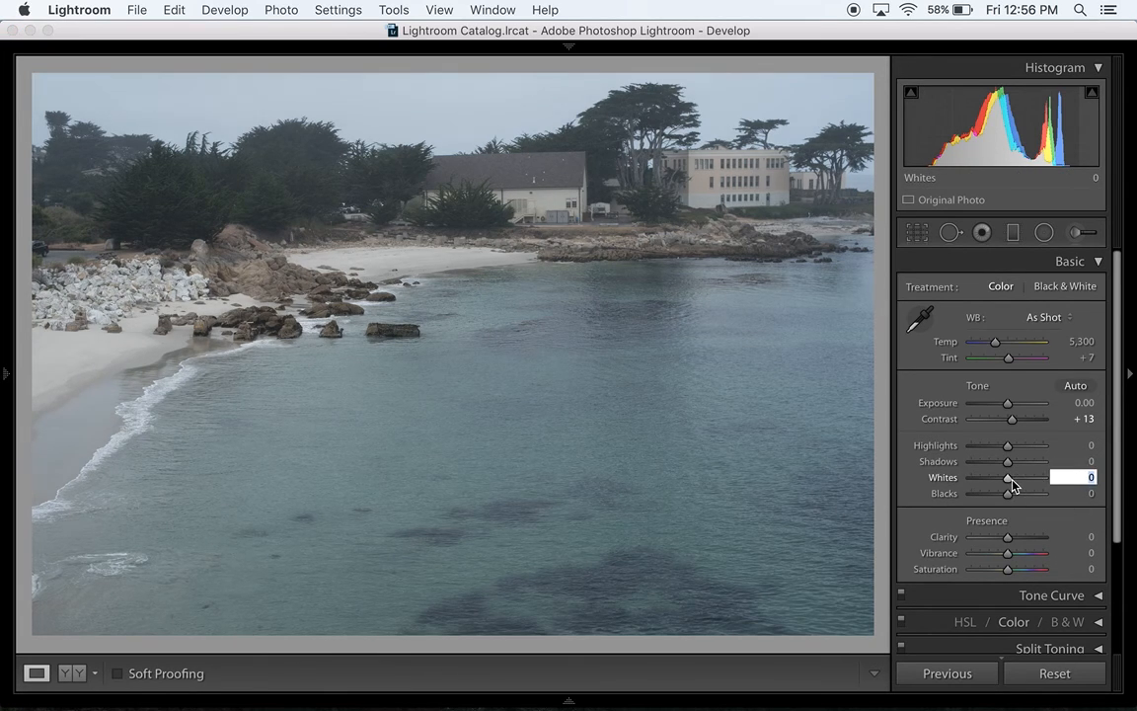
pyautogui.moveTo(1008, 482); pyautogui.dragTo(1035, 485)
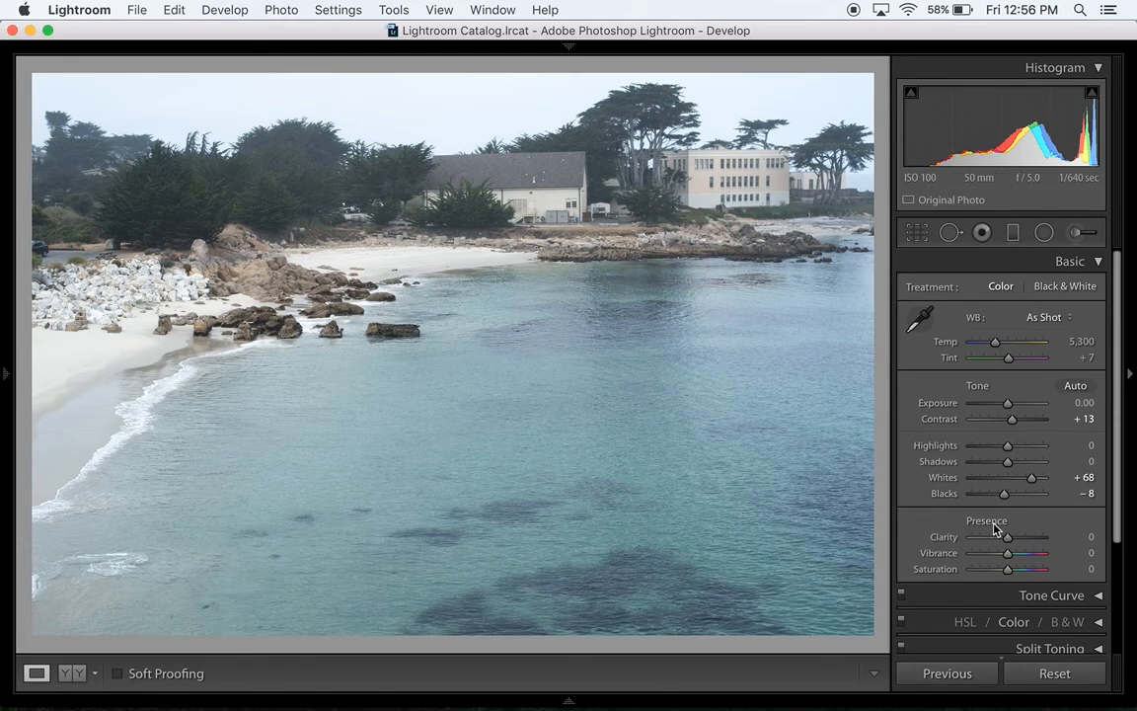
pyautogui.moveTo(1003, 495); pyautogui.dragTo(987, 498)
pyautogui.click(1081, 493)
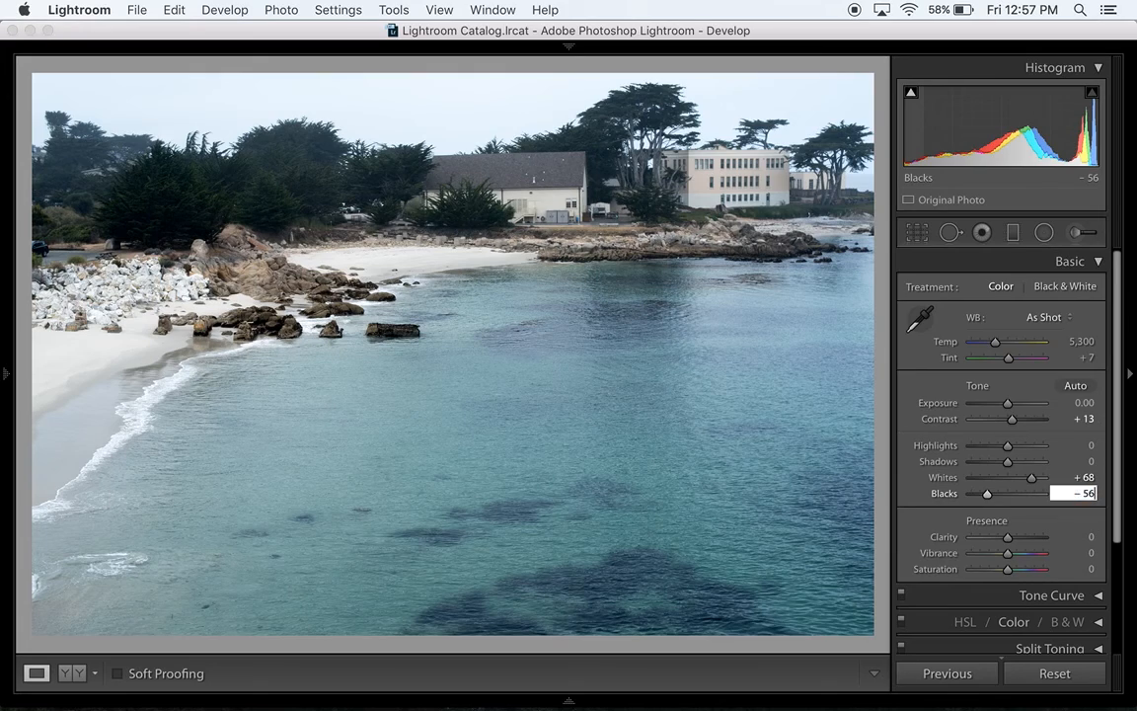
pyautogui.write('5')
pyautogui.press('Return')
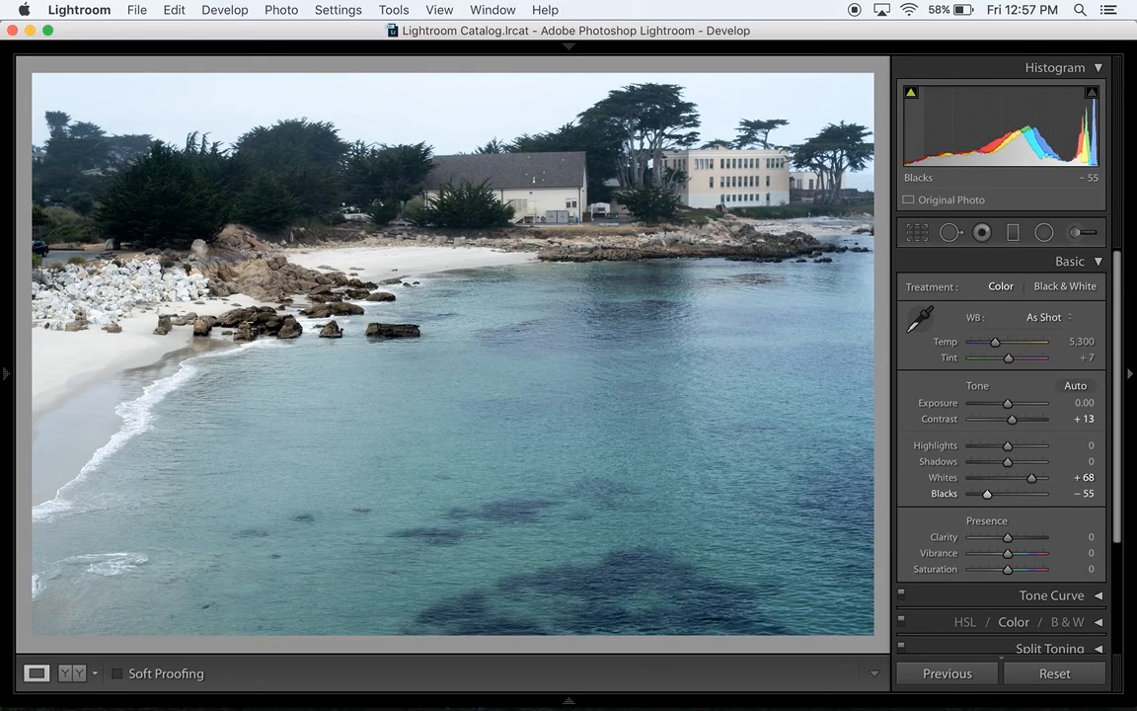
pyautogui.press('\\')
pyautogui.press('\\')
pyautogui.click(1092, 261)
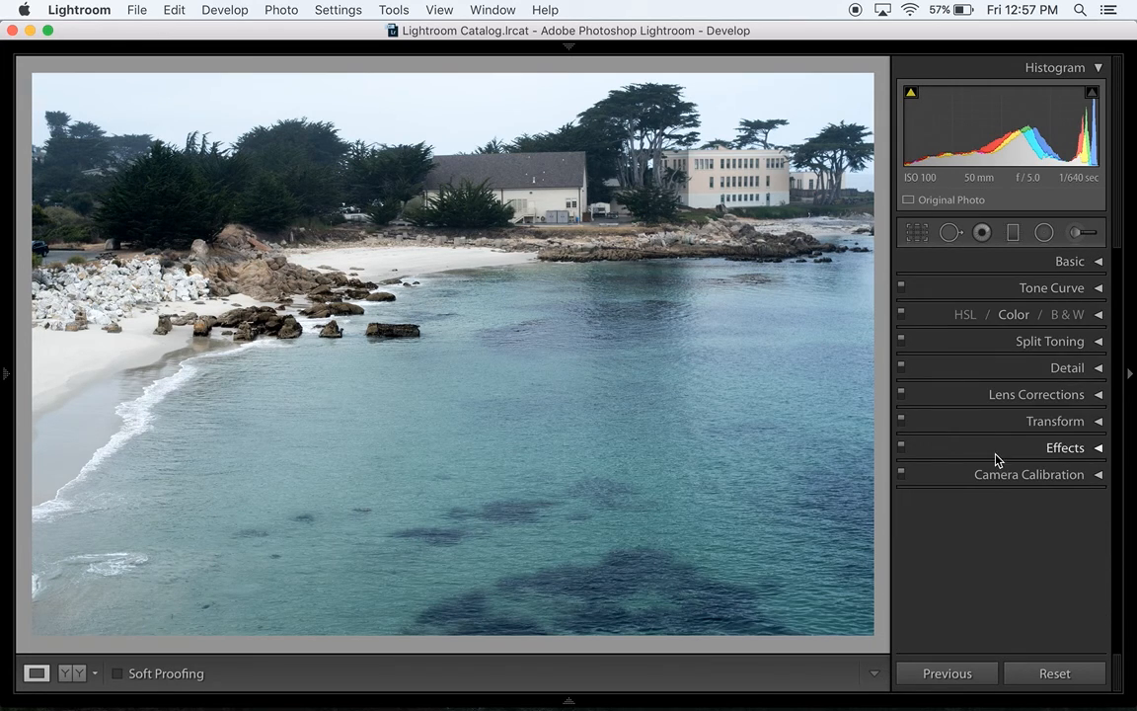
# Set the Saturation of the photo's Aqua color range to +40
pyautogui.click(1015, 315)
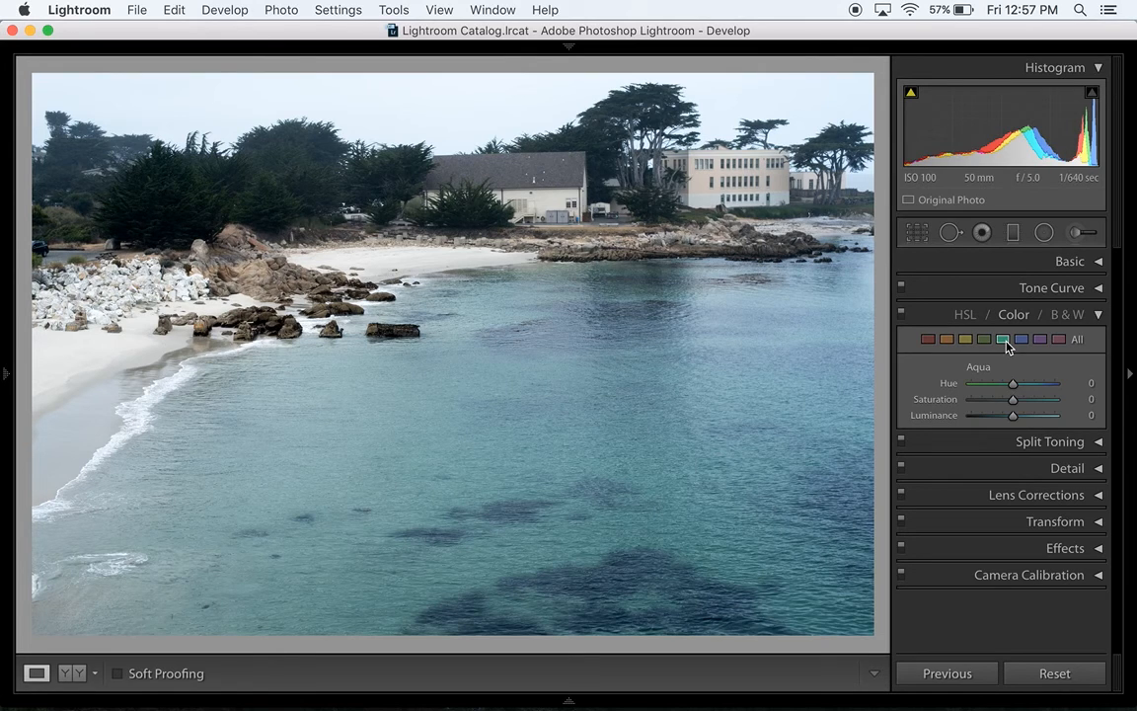
pyautogui.click(1002, 339)
pyautogui.moveTo(1011, 404); pyautogui.dragTo(1028, 404)
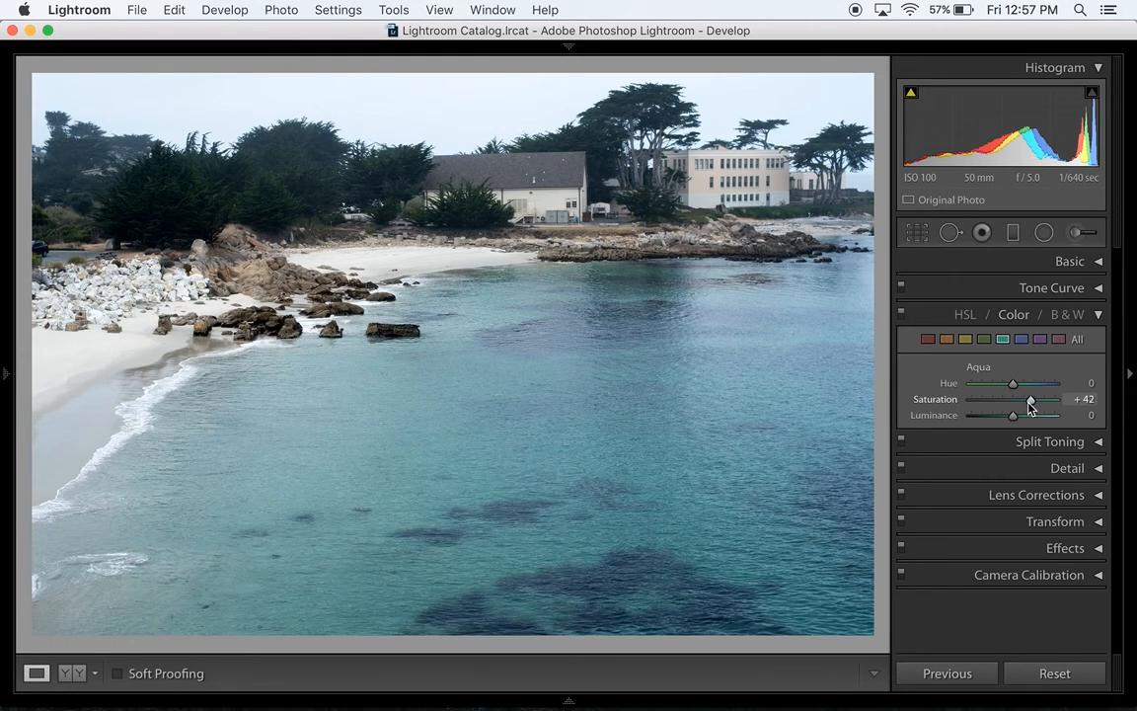
pyautogui.click(1096, 400)
pyautogui.write('40')
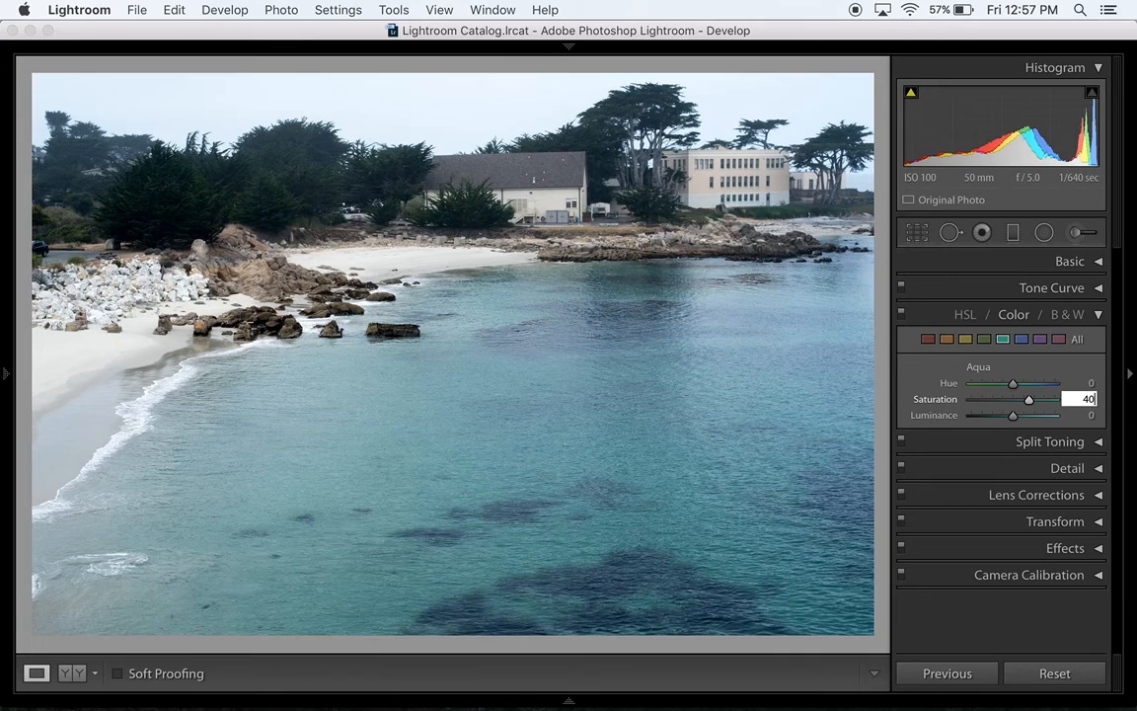
pyautogui.press('Return')
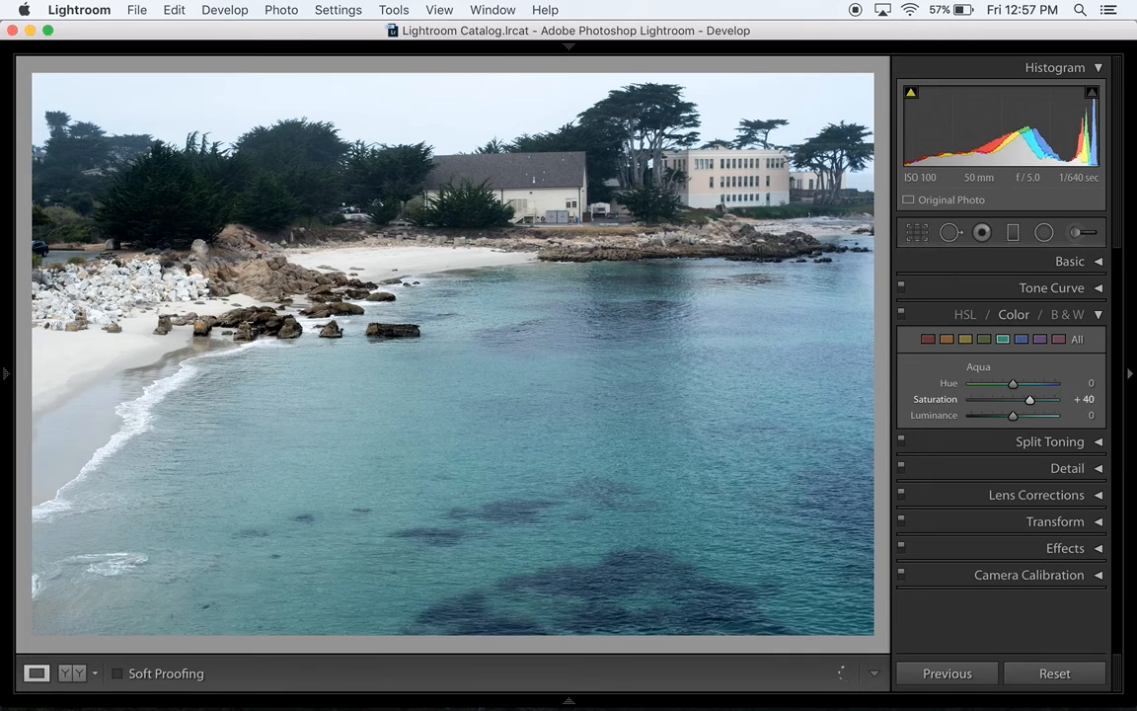
# Set the Saturation of the photo's Blue color range to +25
pyautogui.click(1023, 341)
pyautogui.moveTo(1013, 399); pyautogui.dragTo(1026, 405)
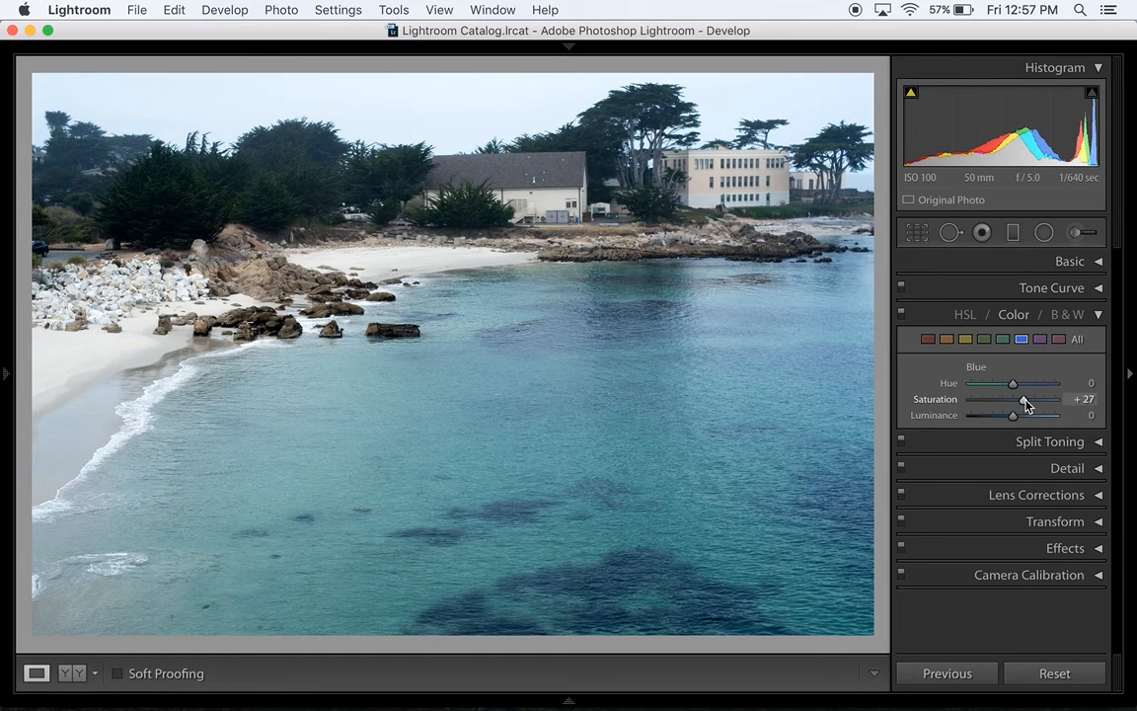
pyautogui.click(1082, 399)
pyautogui.write('25')
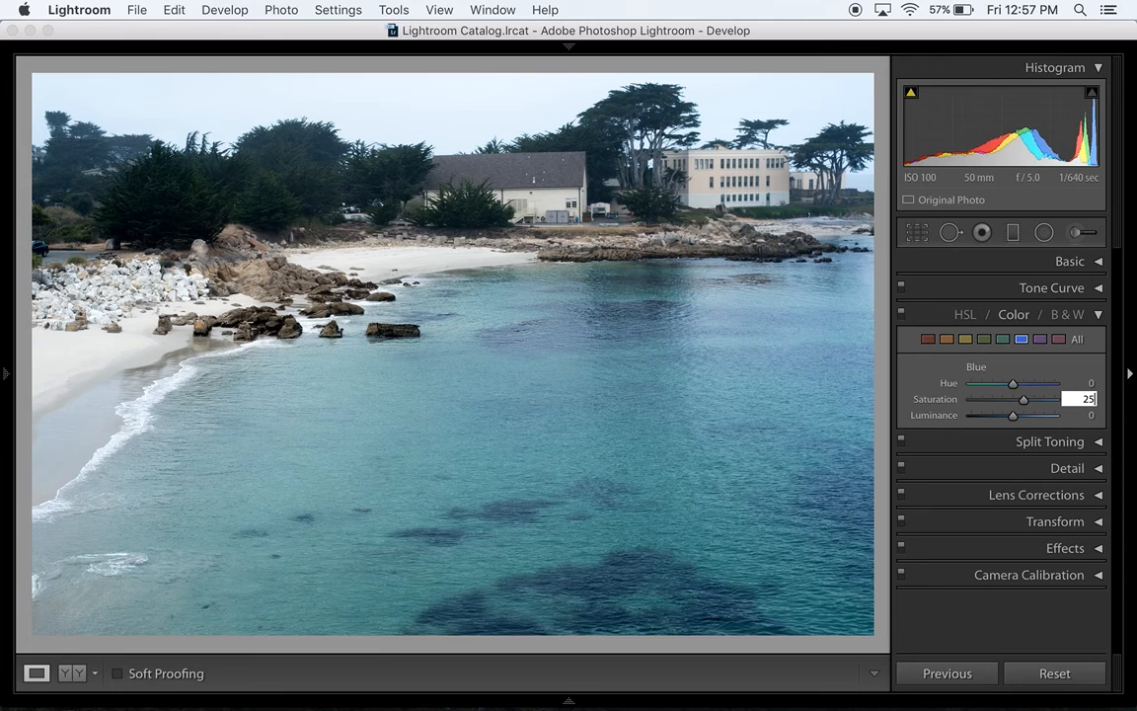
pyautogui.press('Return')
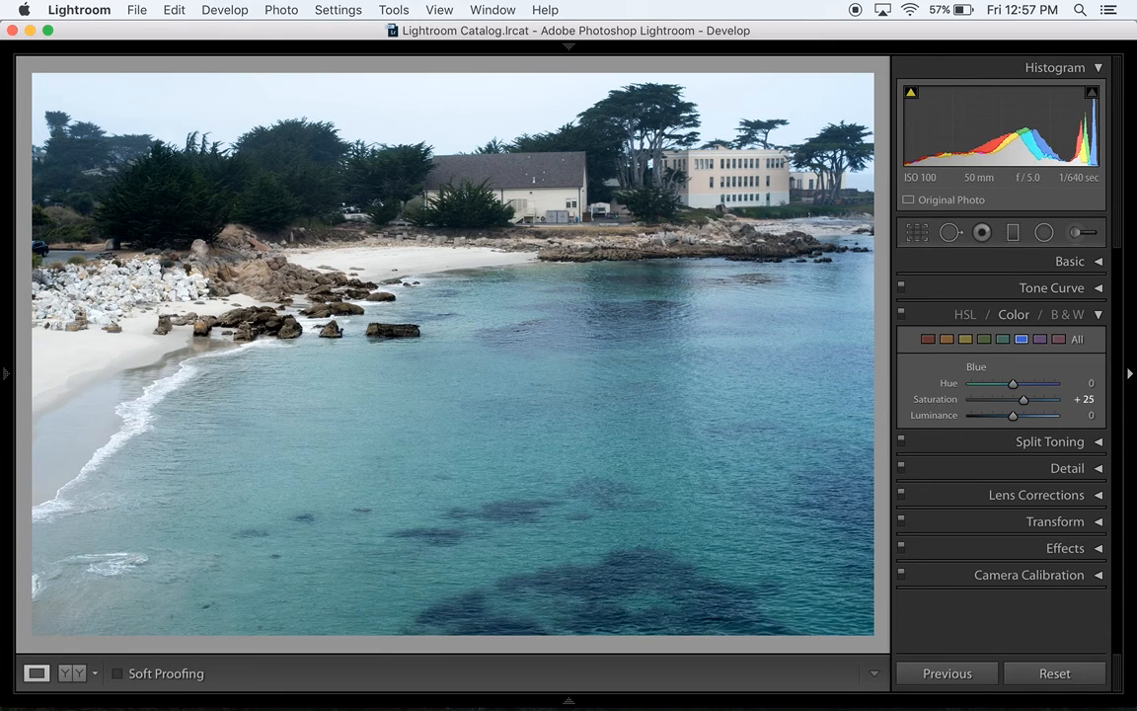
pyautogui.click(1097, 315)
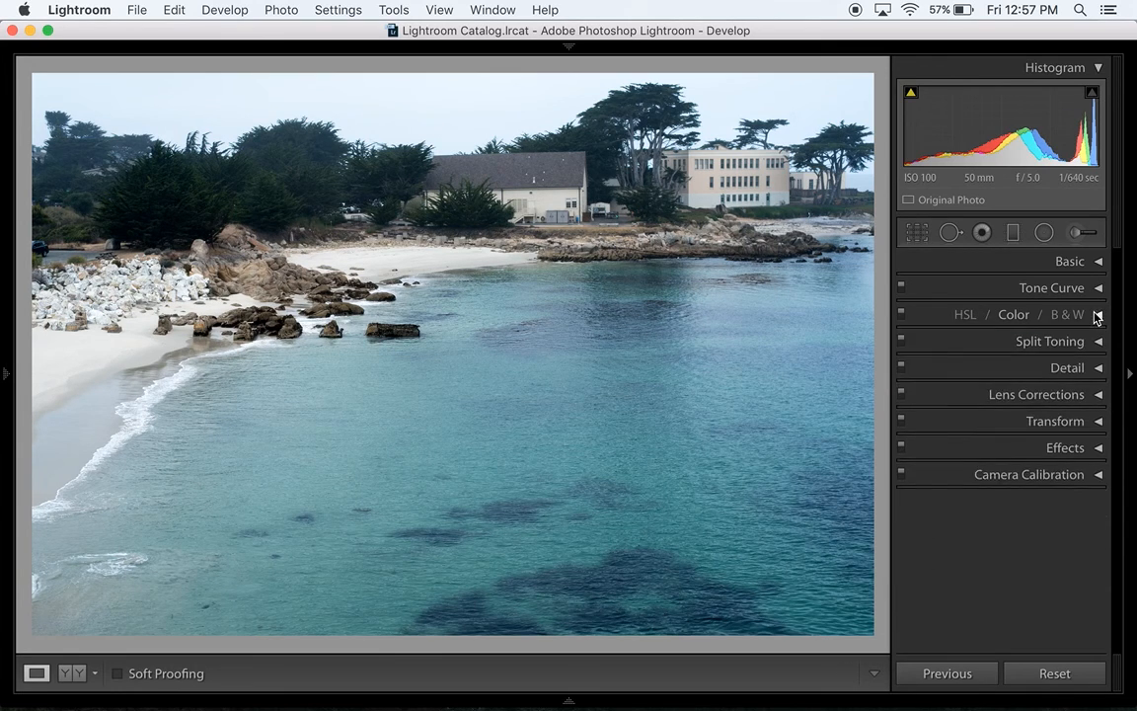
# Enable lens profile corrections, keeping the Adobe (Nikon AF-S NIKKOR 50mm f/1.8G) profile
pyautogui.click(1051, 396)
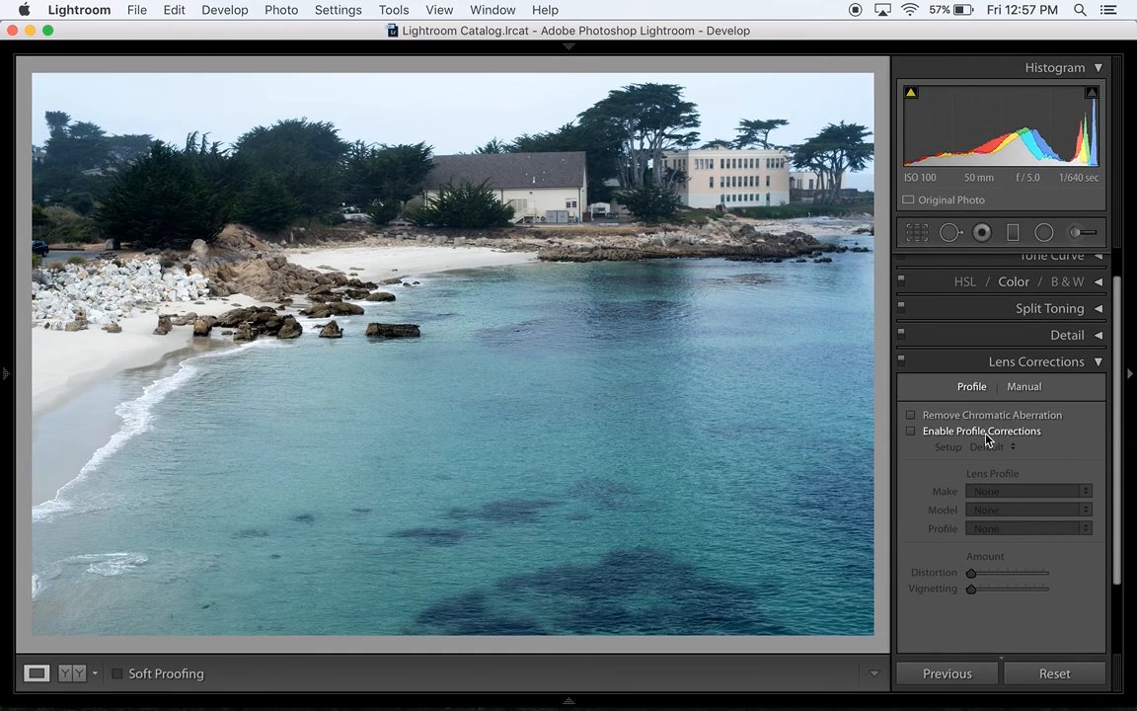
pyautogui.click(987, 439)
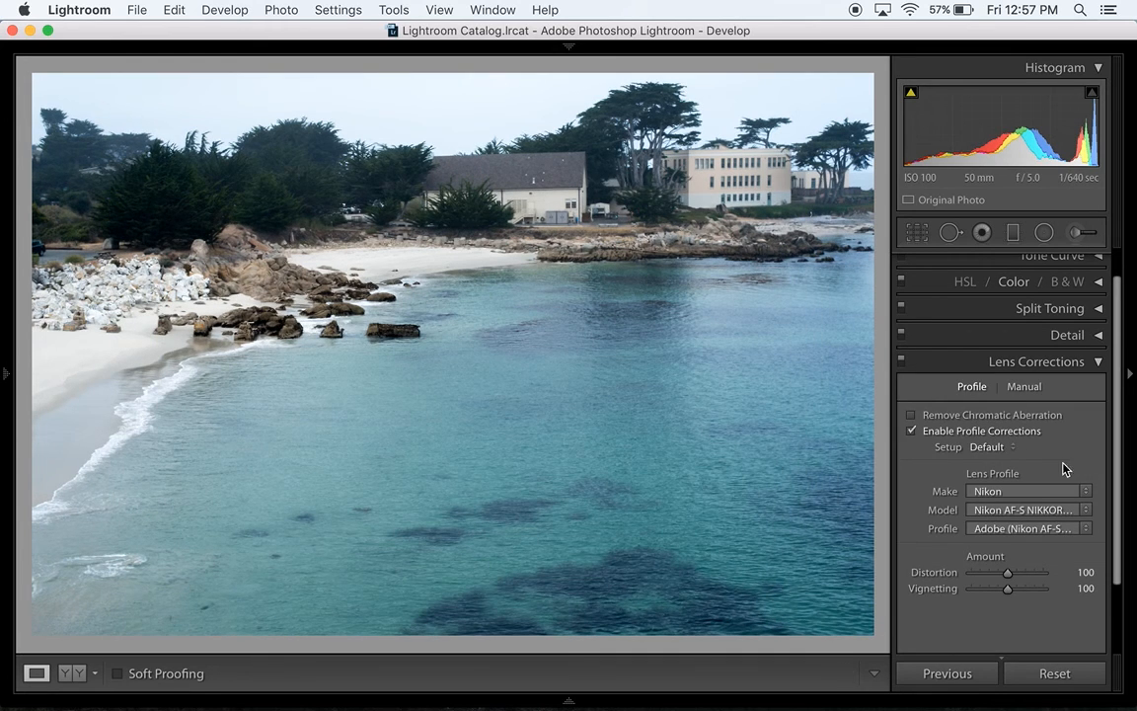
pyautogui.click(1031, 533)
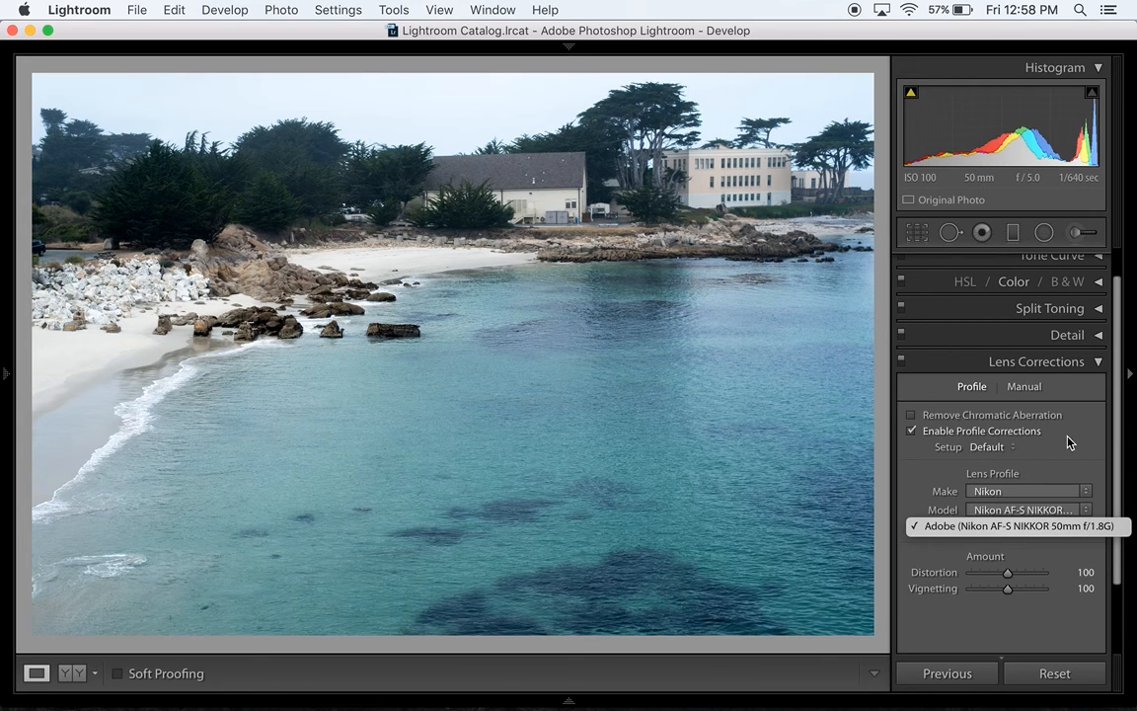
pyautogui.click(956, 381)
# Compare the photo with the lens corrections switched off and on, leaving them enabled
pyautogui.click(903, 363)
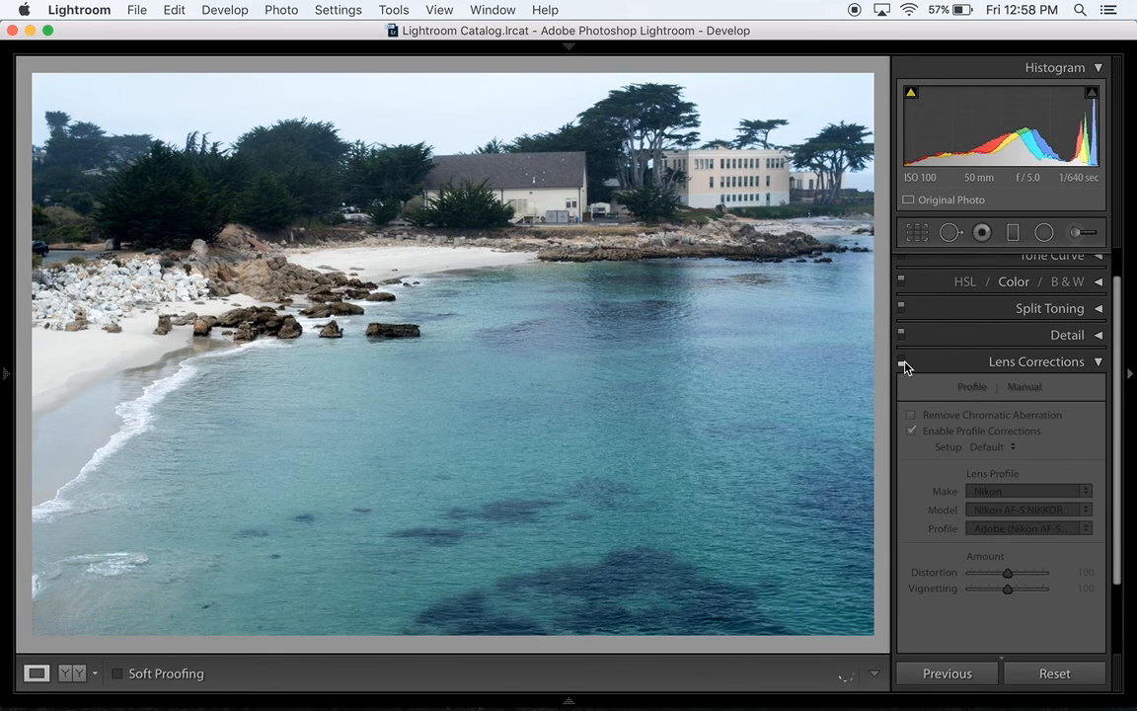
pyautogui.click(904, 363)
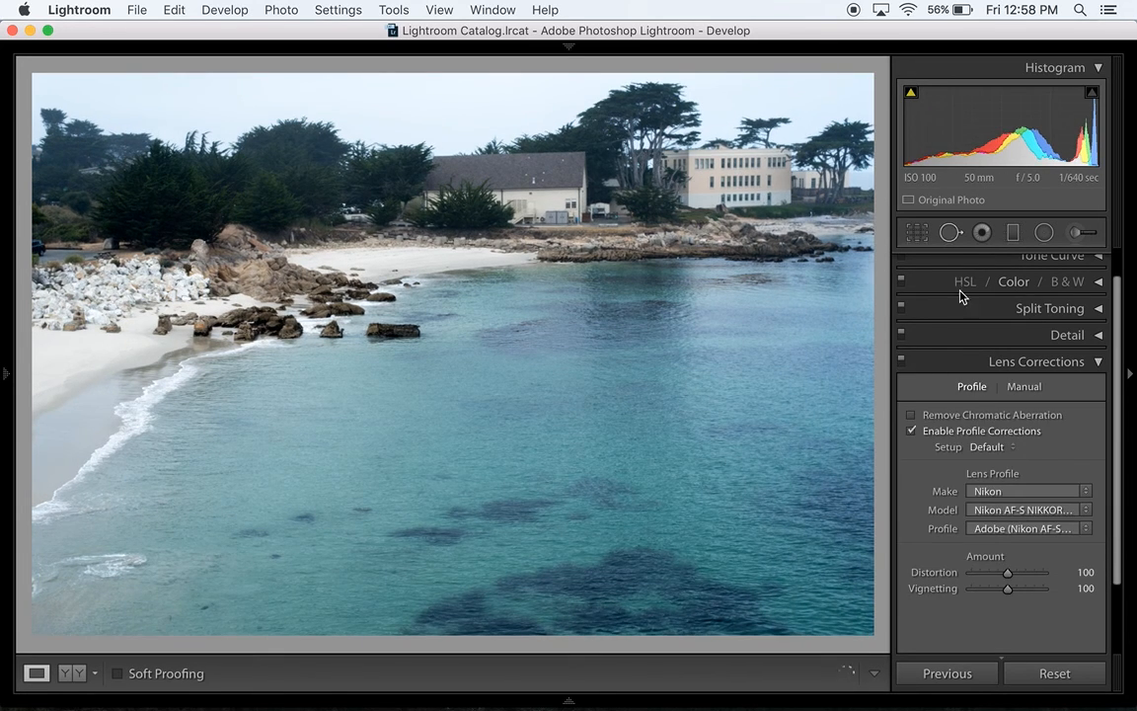
pyautogui.click(903, 362)
pyautogui.click(903, 362)
pyautogui.click(902, 363)
pyautogui.click(903, 362)
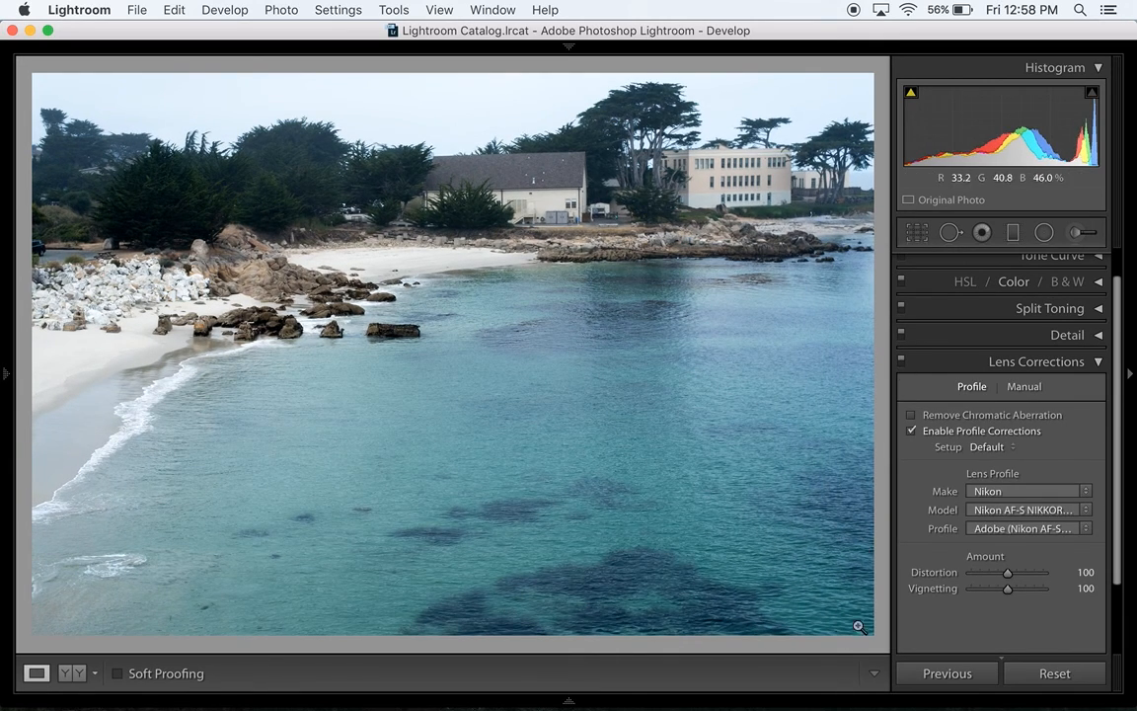
pyautogui.click(902, 363)
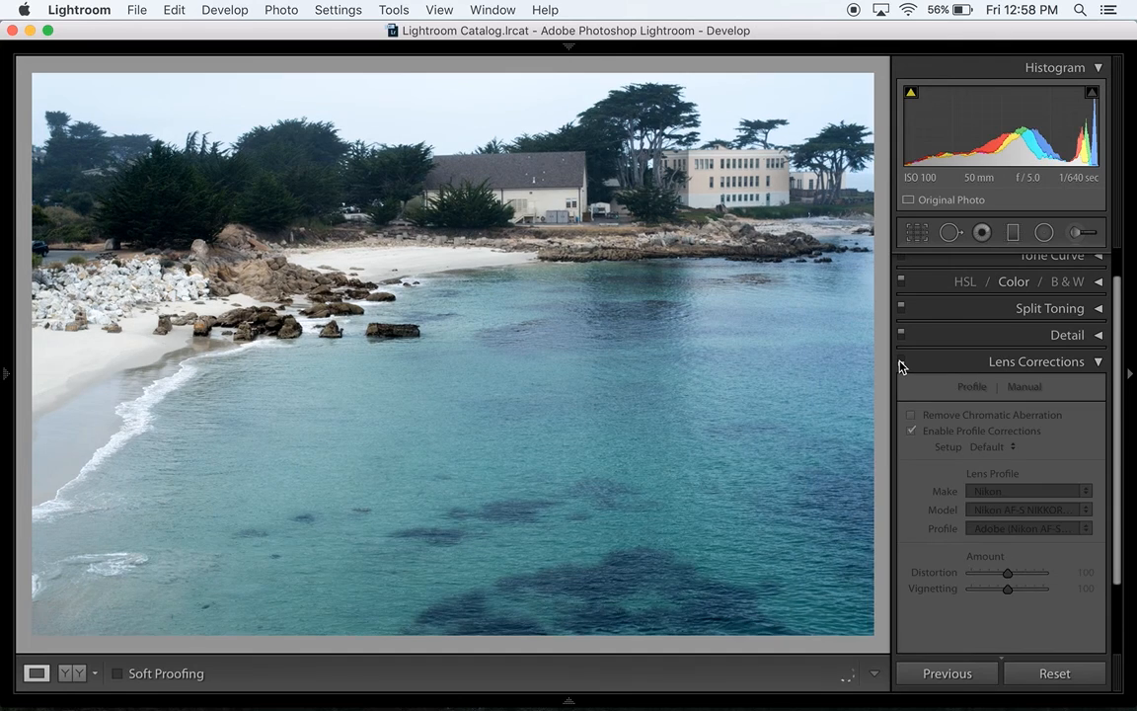
pyautogui.click(901, 363)
pyautogui.click(928, 363)
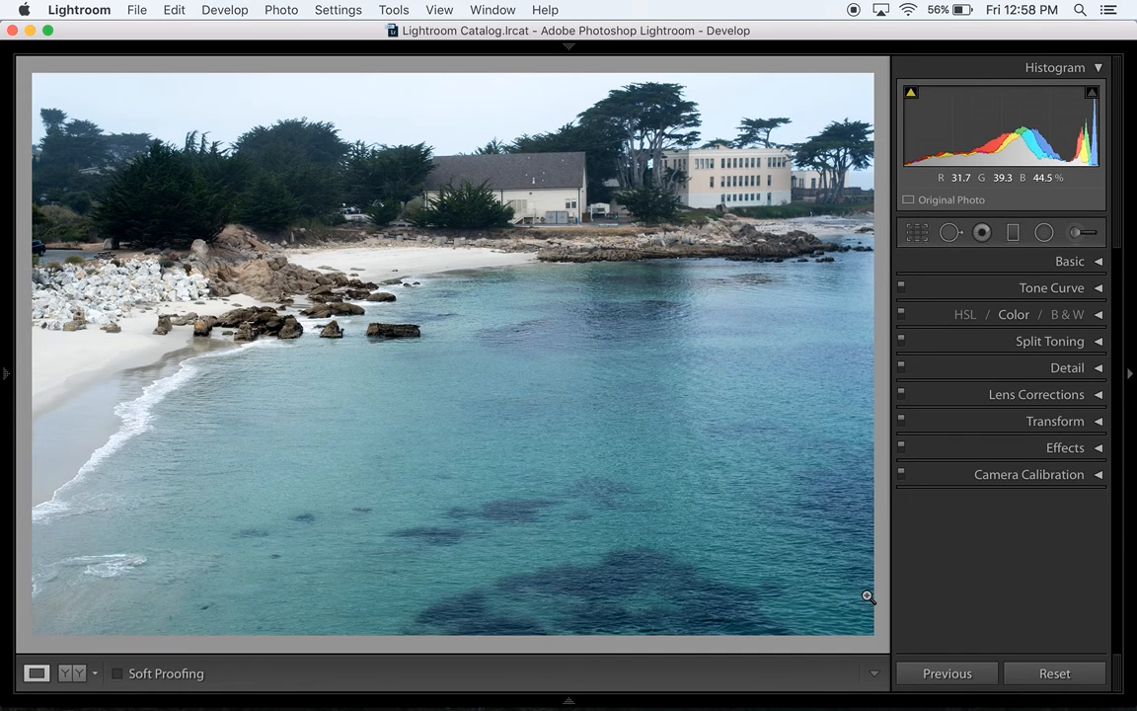
# Set up a new Adjustment Brush with size 16, Contrast 9 and Saturation 20
pyautogui.press('k')
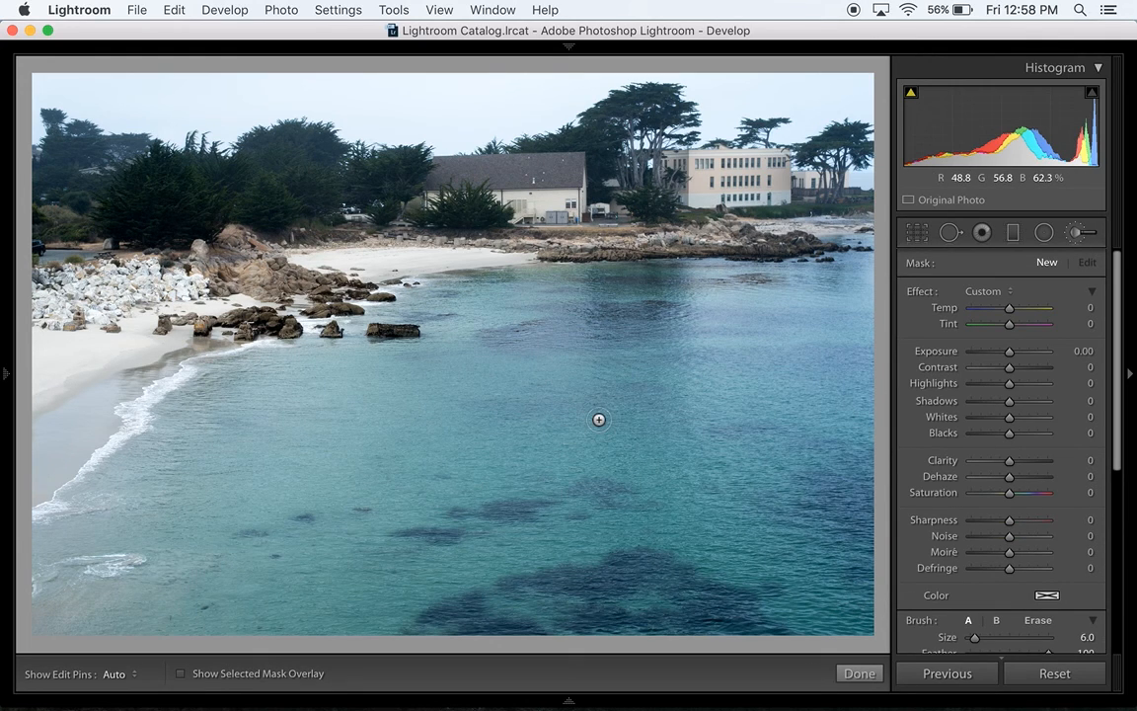
pyautogui.scroll(10, 599, 420)
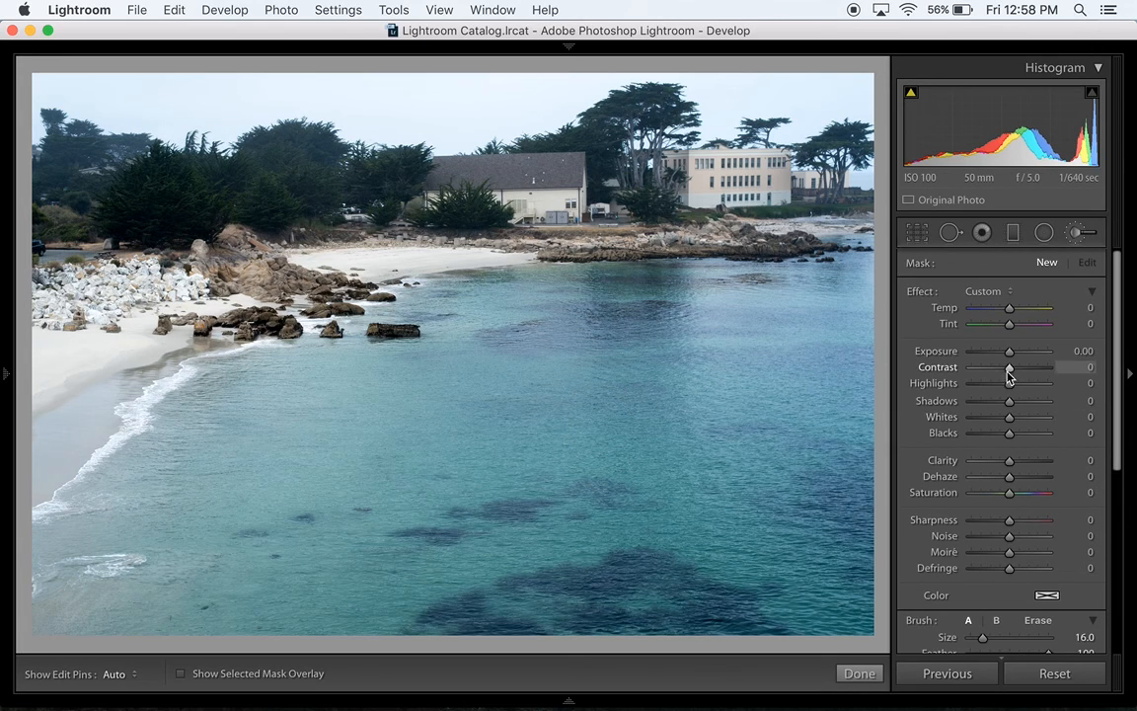
pyautogui.moveTo(1009, 369); pyautogui.dragTo(1016, 375)
pyautogui.moveTo(1009, 493); pyautogui.dragTo(1019, 500)
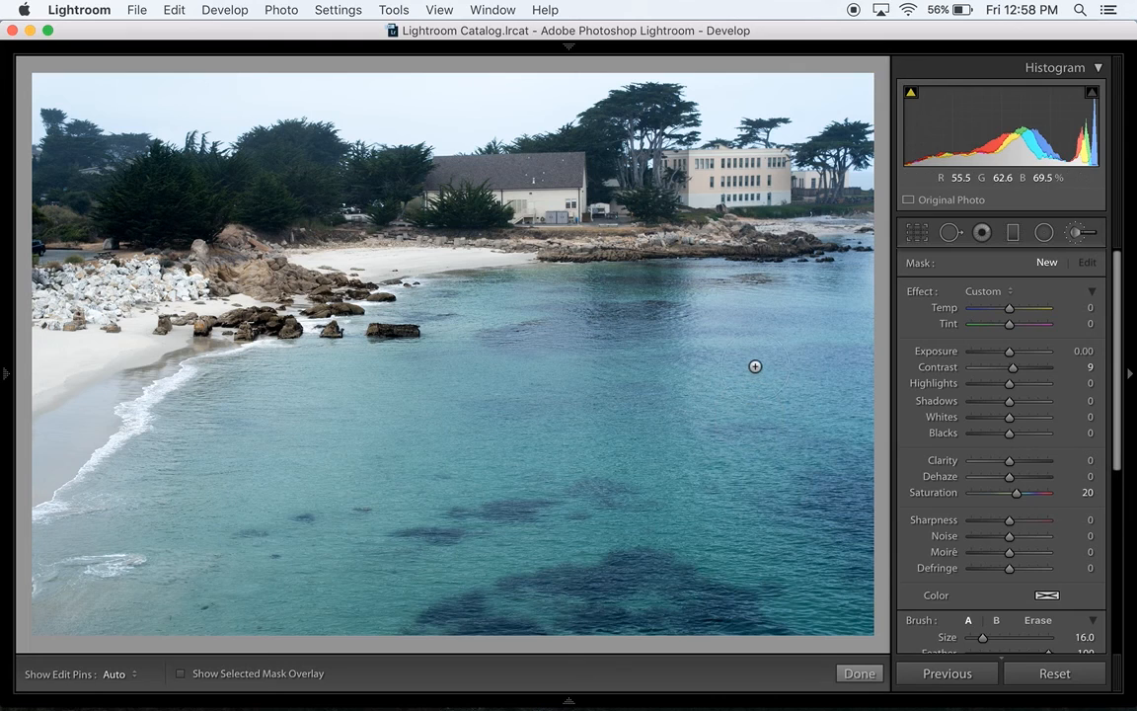
# Paint the first strokes over the open water below the far rocks with a size 19 auto-masked brush and show the selected mask overlay
pyautogui.scroll(3, 759, 370)
pyautogui.scroll(-3, 1048, 406)
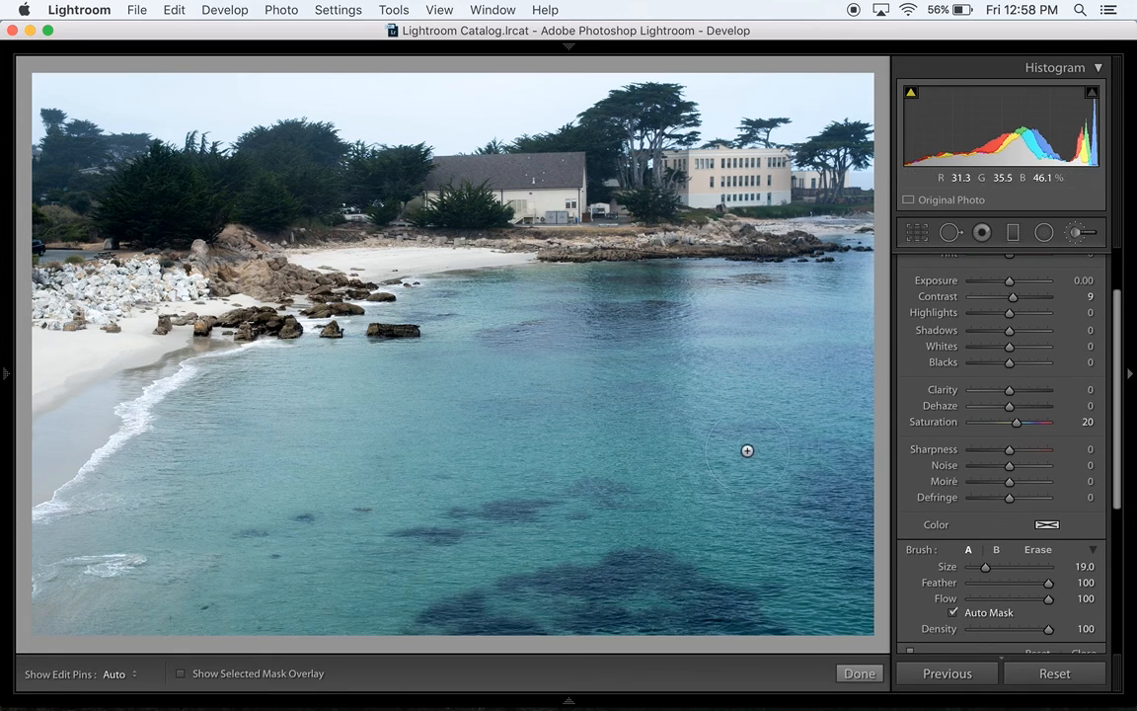
pyautogui.moveTo(818, 339); pyautogui.dragTo(820, 338)
pyautogui.moveTo(719, 358); pyautogui.dragTo(720, 352)
pyautogui.click(179, 673)
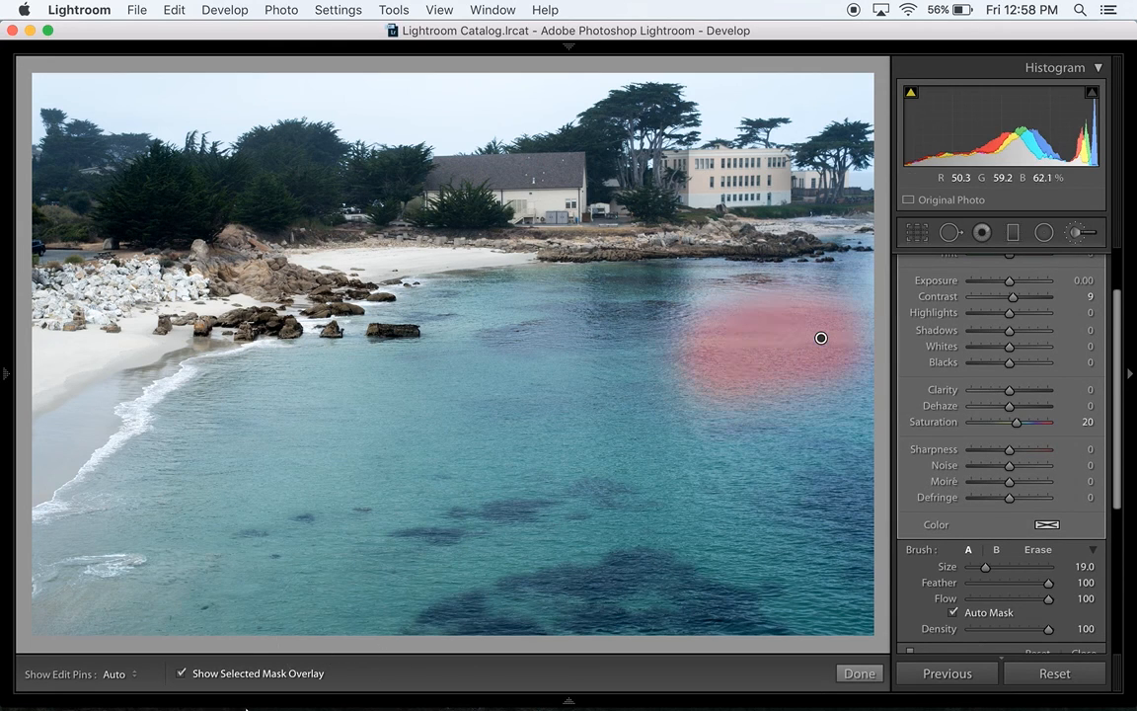
# Extend the mask up to the far rocks and the photo's right edge with a size 12 brush, undoing the last stroke
pyautogui.moveTo(195, 693)
pyautogui.press('h')
pyautogui.click(722, 321)
pyautogui.press('[')
pyautogui.press('h')
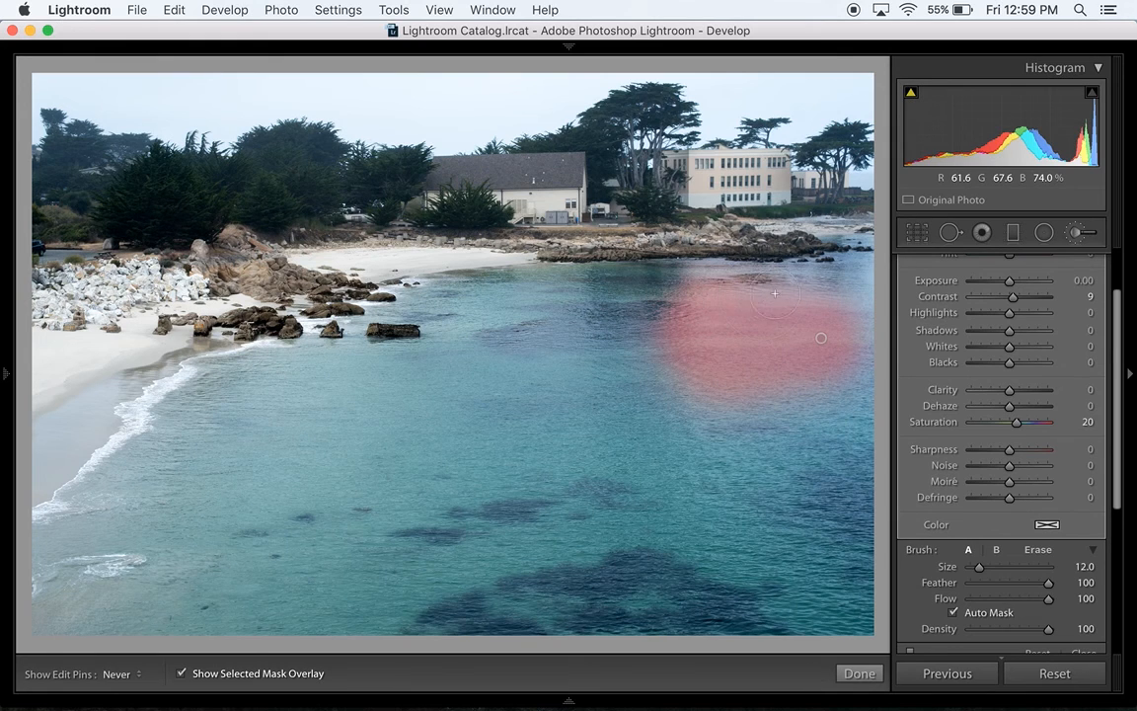
pyautogui.moveTo(775, 294)
pyautogui.mouseDown()
pyautogui.moveTo(691, 259)
pyautogui.moveTo(867, 262)
pyautogui.mouseUp()
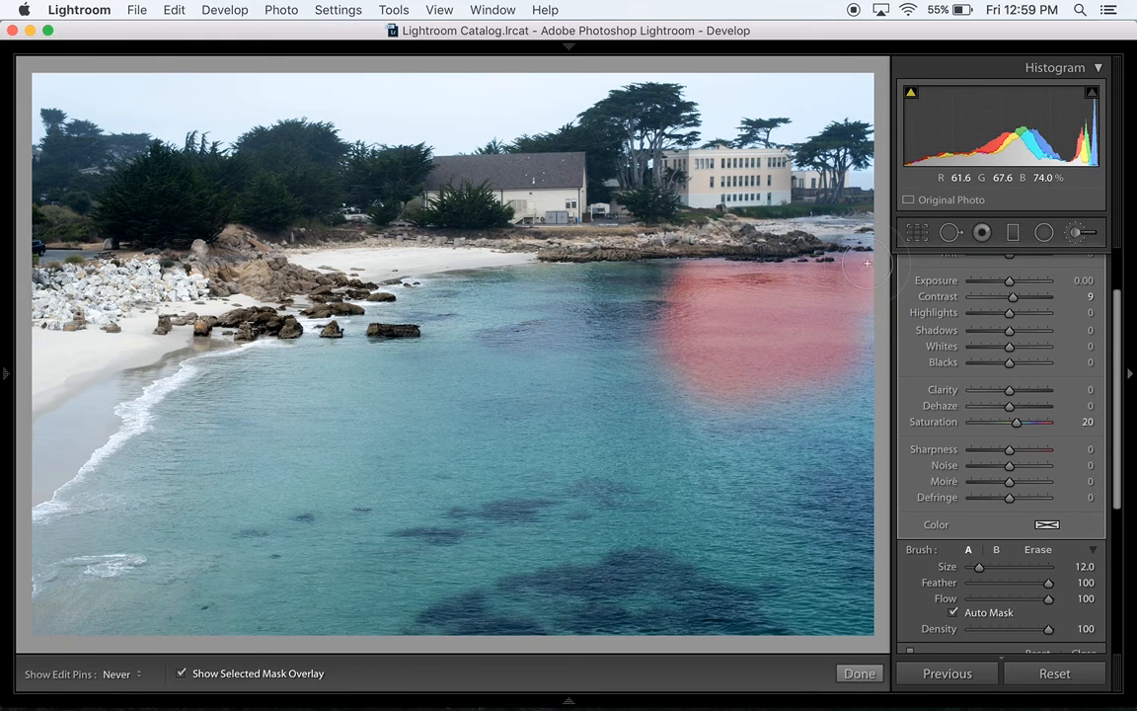
pyautogui.press('h')
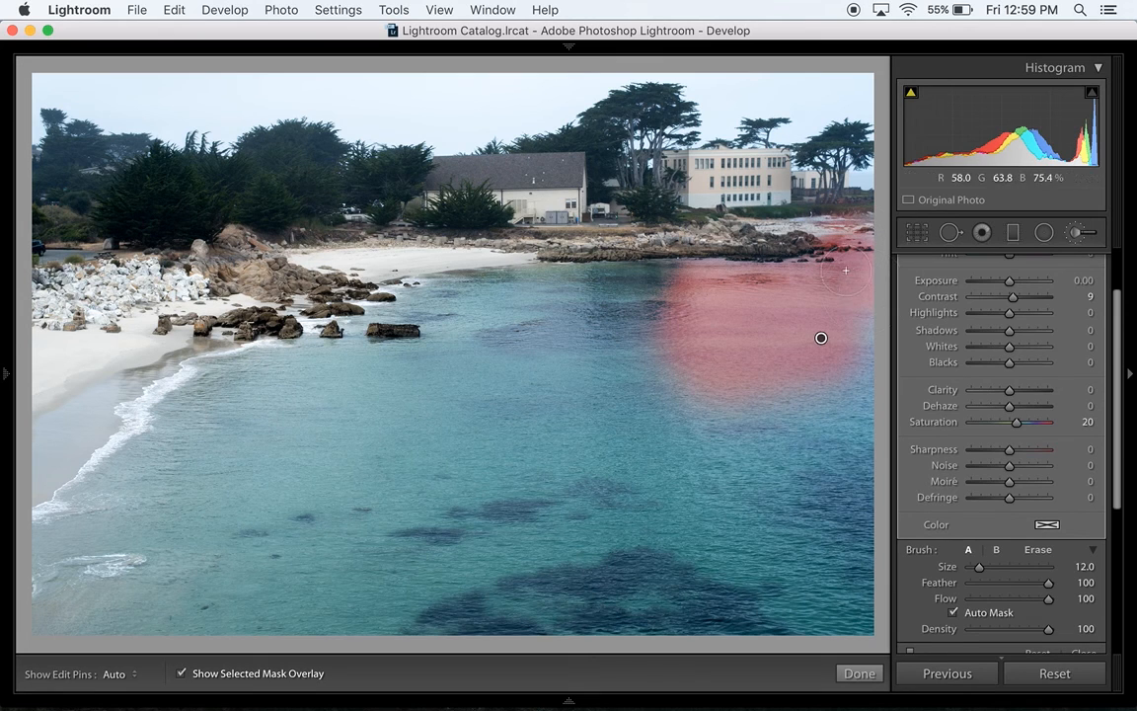
pyautogui.press('super+z')
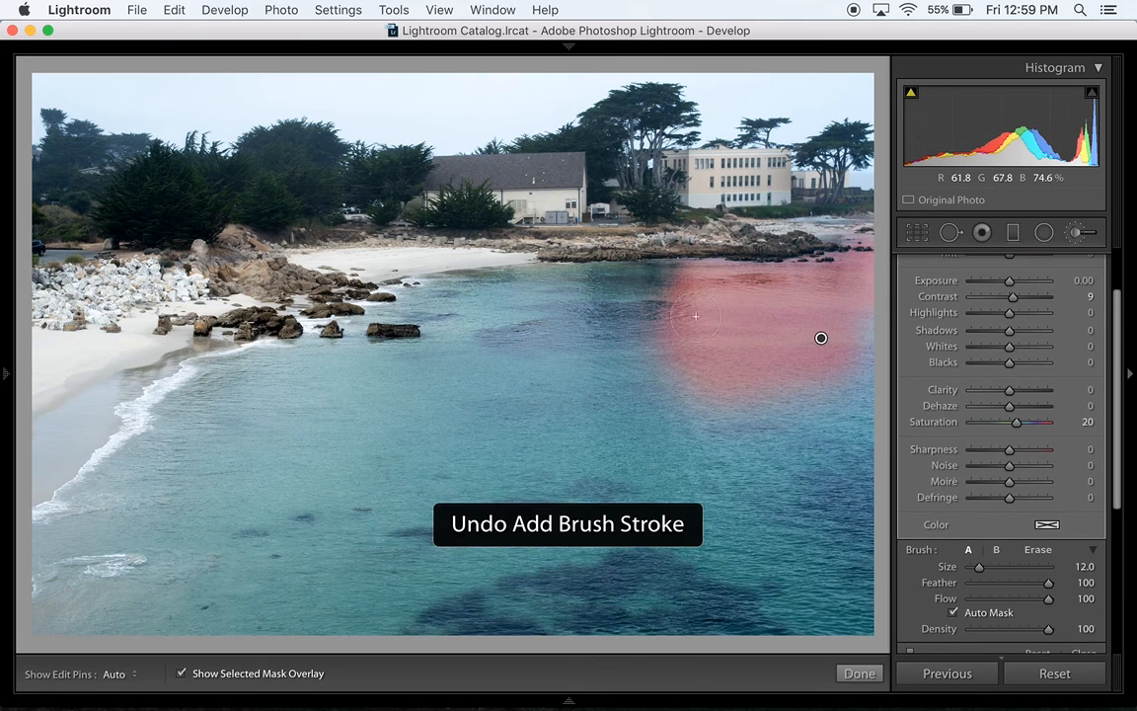
# Reduce the brush to size 10 and paint the water along the far rocks, the sandy cove and the small beach rocks
pyautogui.press('[')
pyautogui.press('[')
pyautogui.press('[')
pyautogui.press('[')
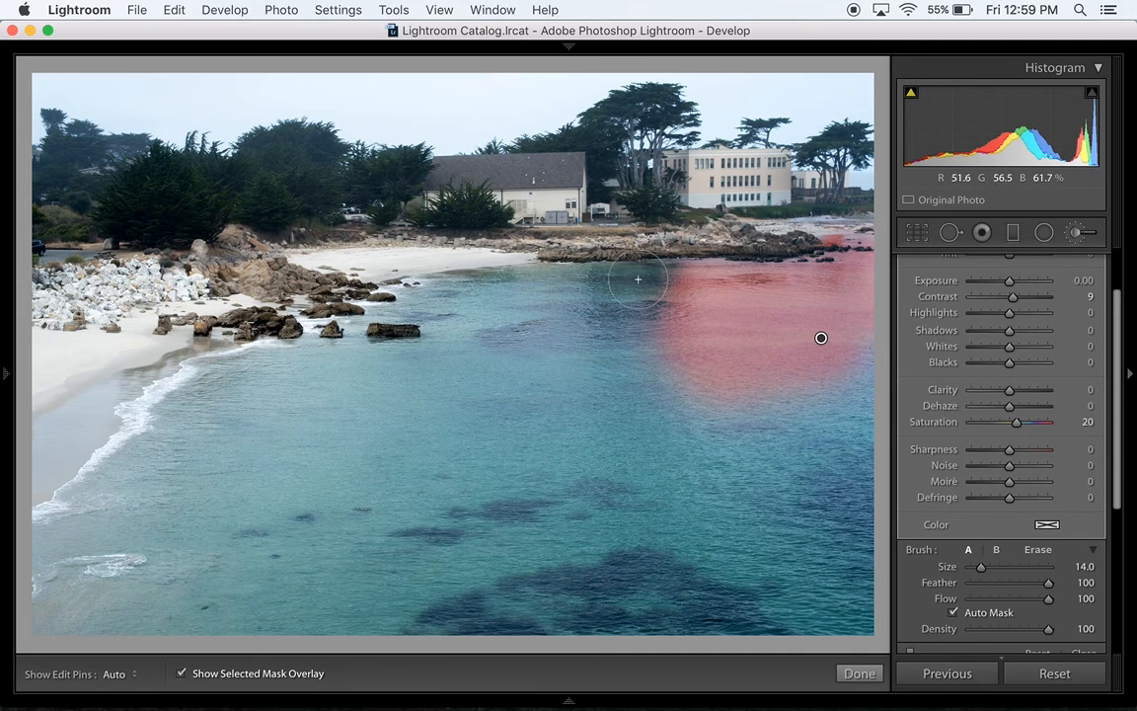
pyautogui.press('[')
pyautogui.press('[')
pyautogui.moveTo(627, 280)
pyautogui.mouseDown()
pyautogui.moveTo(607, 266)
pyautogui.moveTo(647, 281)
pyautogui.mouseUp()
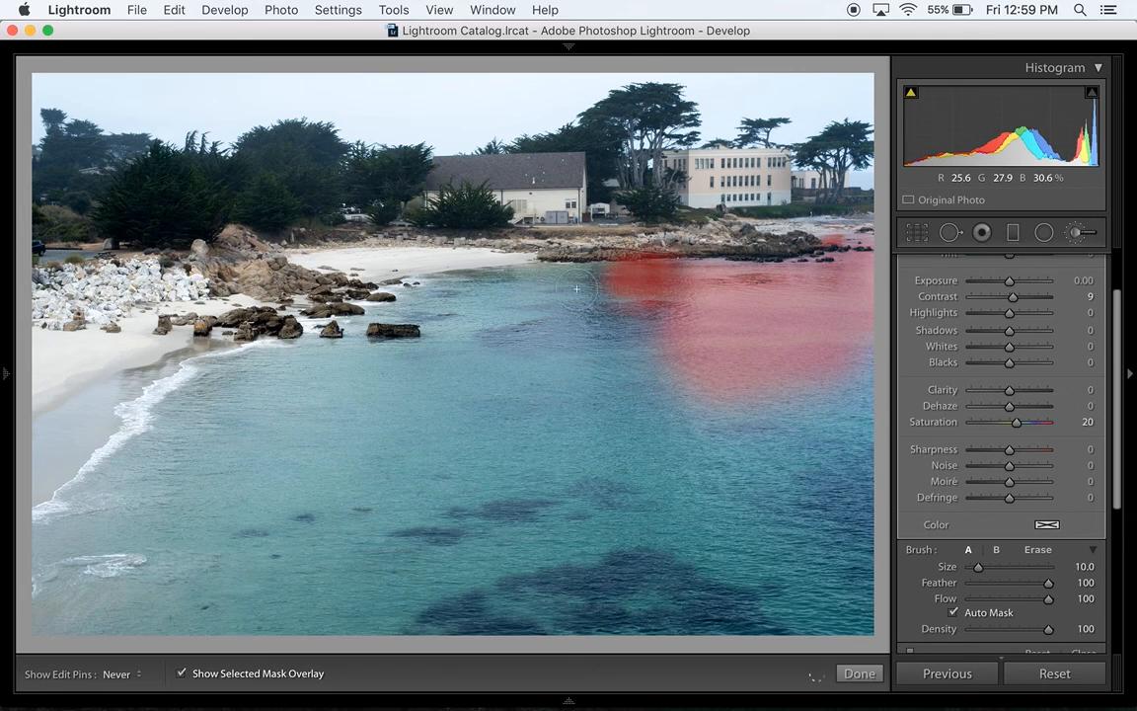
pyautogui.moveTo(542, 284)
pyautogui.mouseDown()
pyautogui.moveTo(450, 309)
pyautogui.moveTo(391, 292)
pyautogui.moveTo(530, 332)
pyautogui.mouseUp()
pyautogui.press('h')
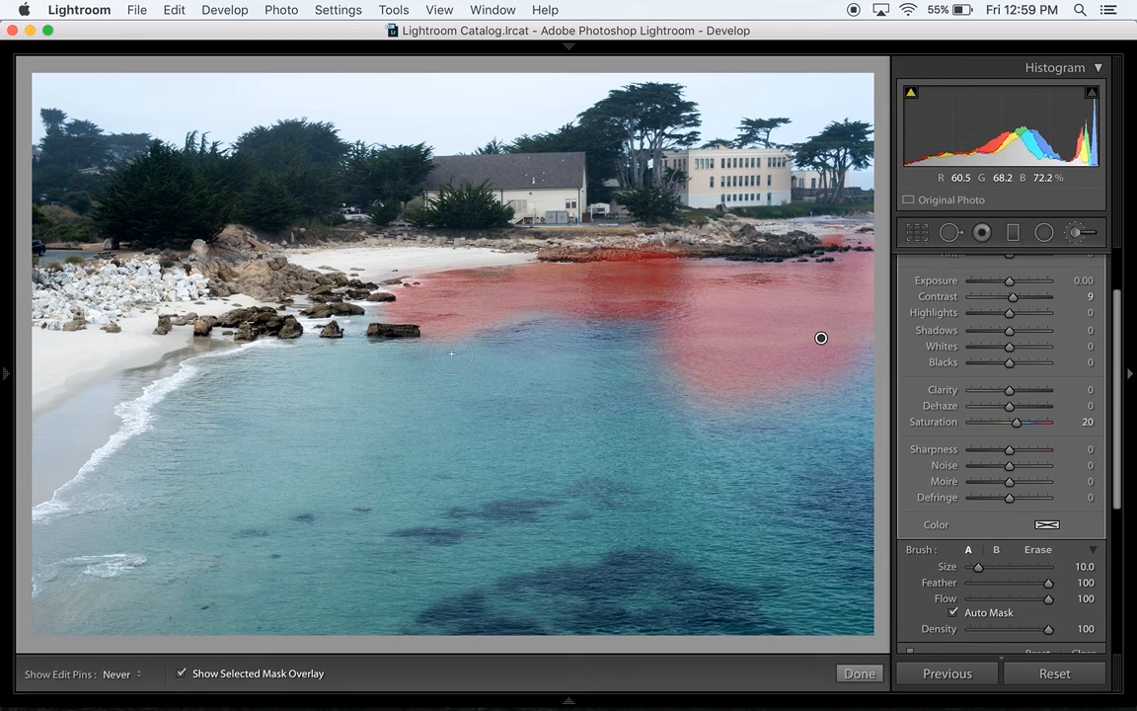
# Paint the water along the surf line down to the photo's lower-left corner with a size 13 brush
pyautogui.moveTo(364, 364)
pyautogui.mouseDown()
pyautogui.moveTo(373, 316)
pyautogui.moveTo(271, 382)
pyautogui.moveTo(245, 385)
pyautogui.moveTo(248, 369)
pyautogui.moveTo(234, 369)
pyautogui.moveTo(268, 370)
pyautogui.moveTo(225, 388)
pyautogui.mouseUp()
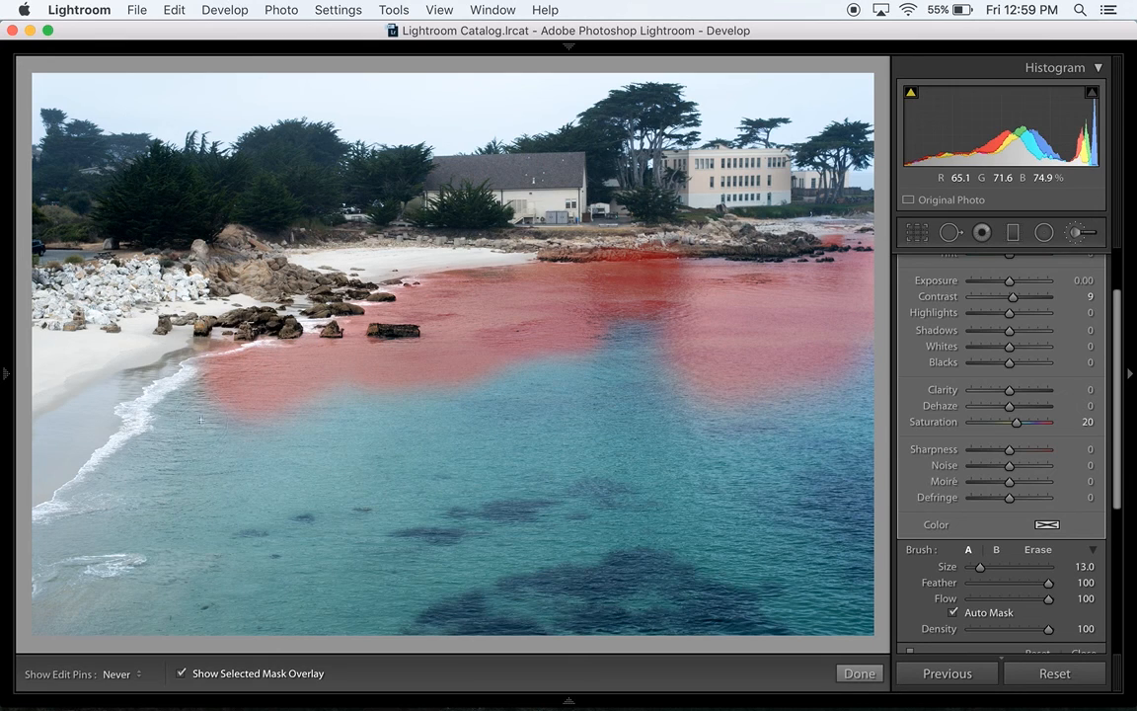
pyautogui.moveTo(183, 458)
pyautogui.mouseDown()
pyautogui.moveTo(141, 486)
pyautogui.moveTo(143, 477)
pyautogui.moveTo(95, 493)
pyautogui.moveTo(140, 509)
pyautogui.mouseUp()
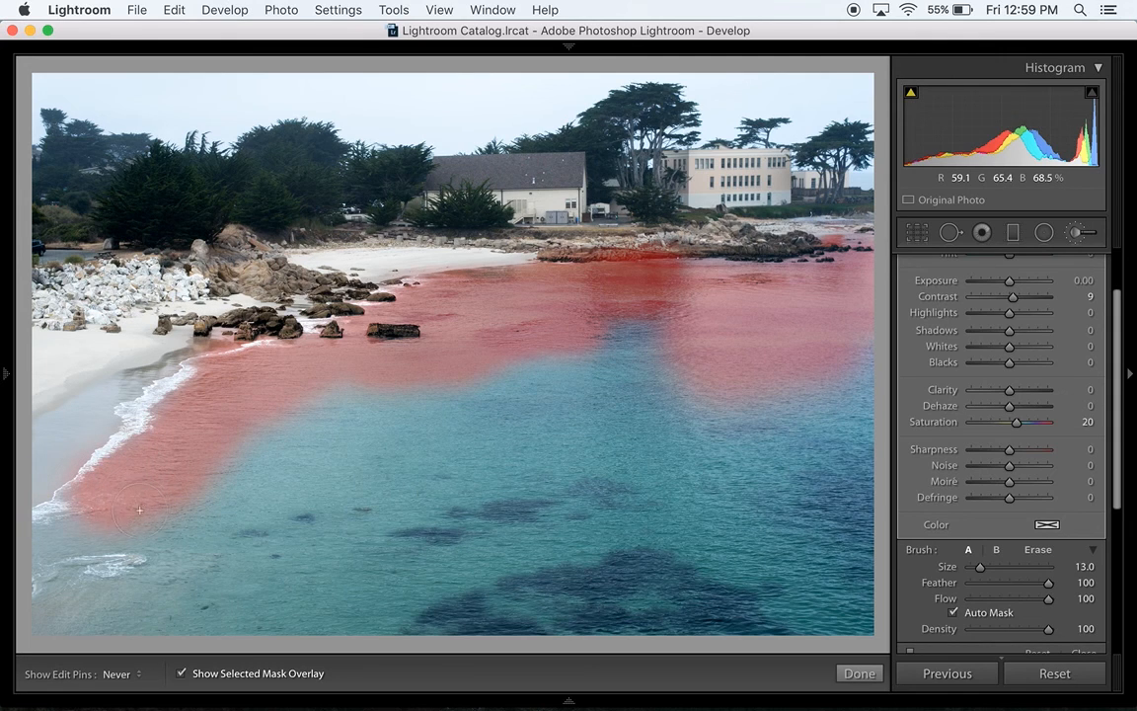
pyautogui.click(78, 539)
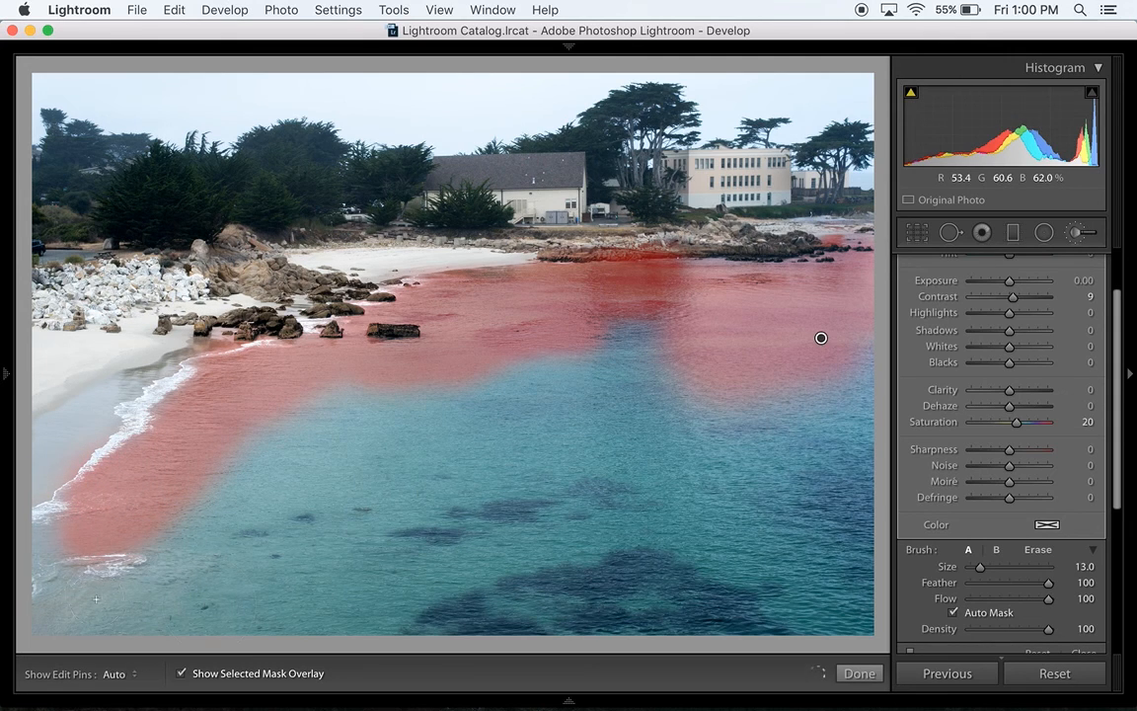
pyautogui.moveTo(74, 611)
pyautogui.mouseDown()
pyautogui.moveTo(54, 647)
pyautogui.moveTo(120, 640)
pyautogui.moveTo(178, 581)
pyautogui.moveTo(153, 616)
pyautogui.moveTo(139, 620)
pyautogui.moveTo(188, 531)
pyautogui.moveTo(180, 577)
pyautogui.moveTo(169, 526)
pyautogui.moveTo(189, 526)
pyautogui.moveTo(178, 525)
pyautogui.moveTo(195, 501)
pyautogui.mouseUp()
# Turn off Auto Mask and paint over all the remaining open water with a size 16 brush
pyautogui.scroll(3, 194, 499)
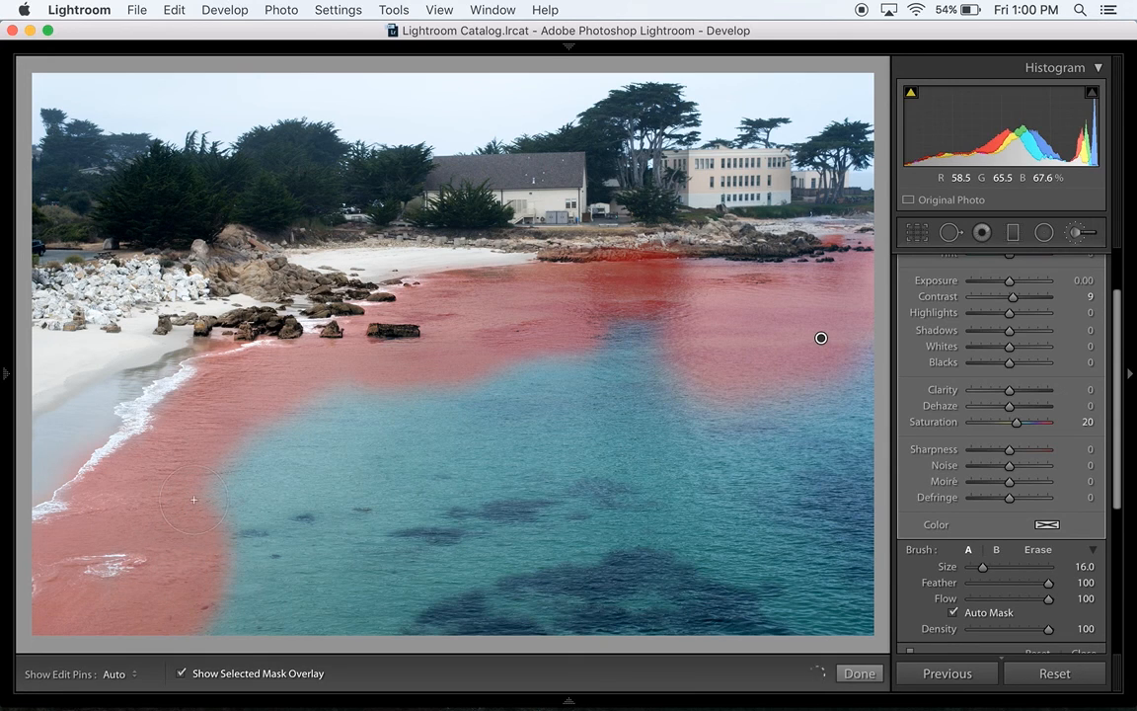
pyautogui.click(954, 612)
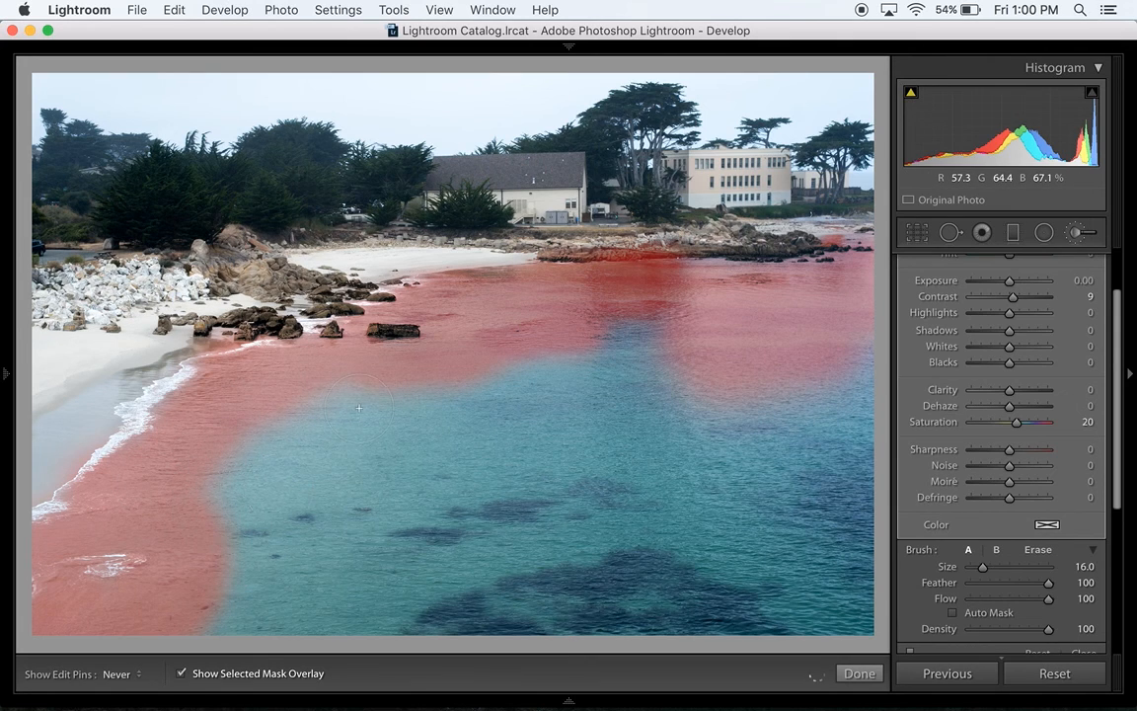
pyautogui.moveTo(359, 407); pyautogui.dragTo(247, 541)
pyautogui.moveTo(240, 638); pyautogui.dragTo(355, 428)
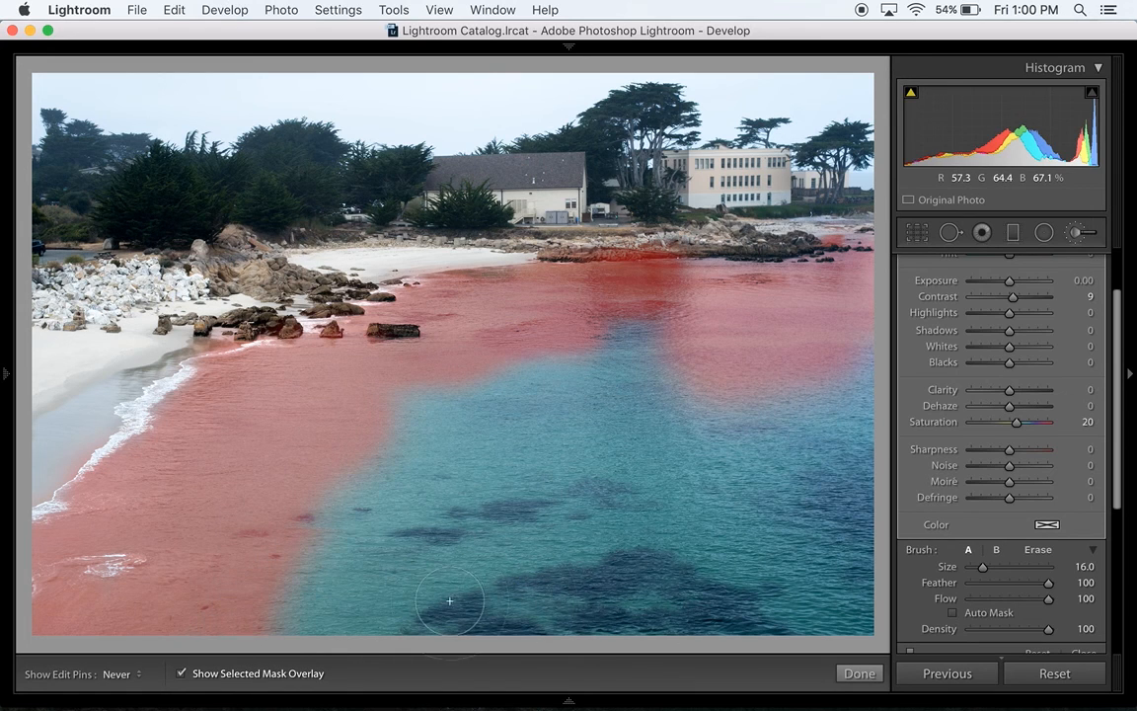
pyautogui.moveTo(292, 552); pyautogui.dragTo(376, 367)
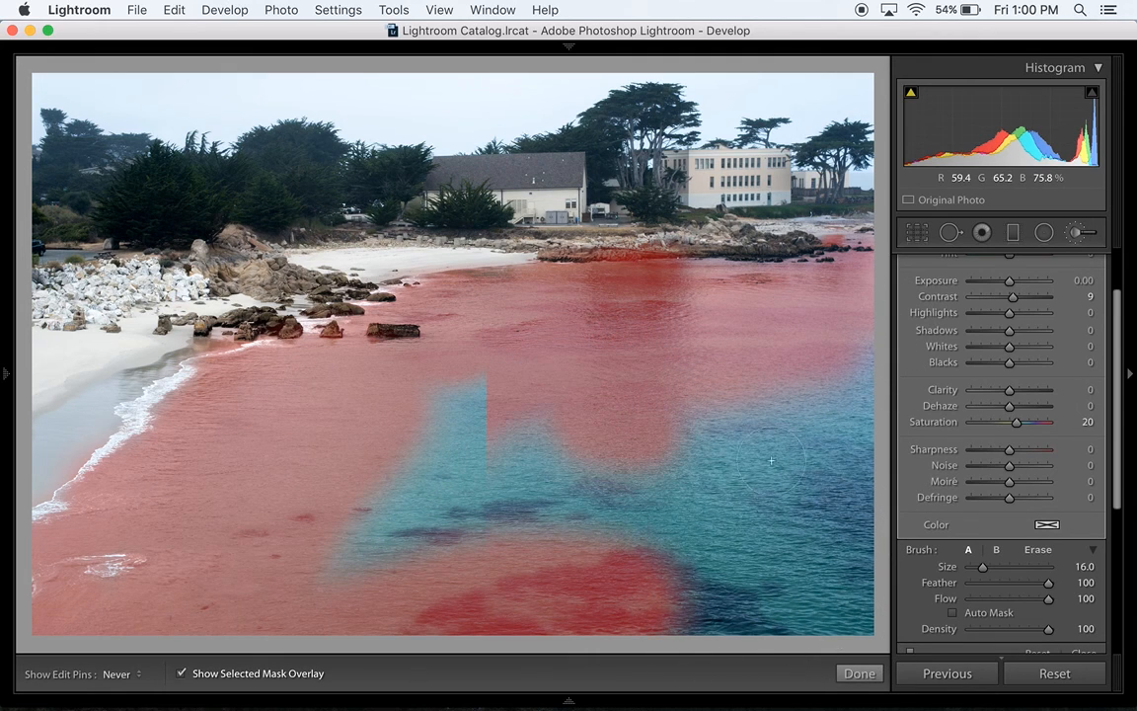
pyautogui.press('h')
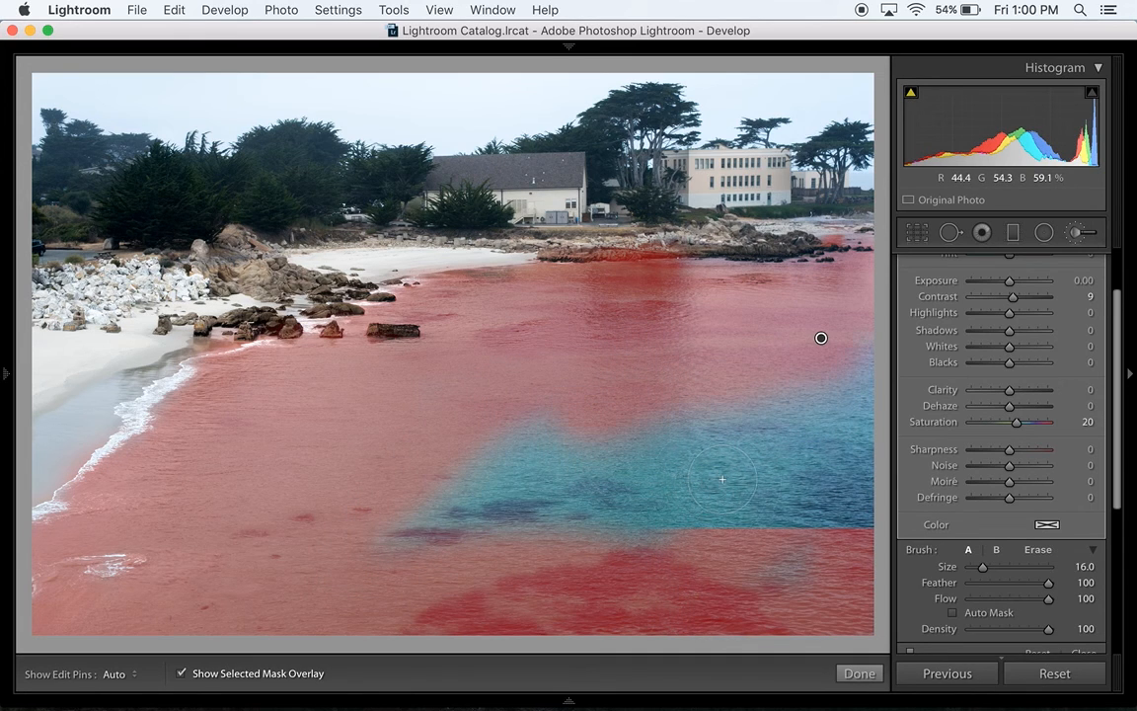
pyautogui.moveTo(719, 478); pyautogui.dragTo(583, 445)
pyautogui.moveTo(723, 519)
pyautogui.mouseDown()
pyautogui.moveTo(813, 560)
pyautogui.moveTo(798, 592)
pyautogui.moveTo(781, 562)
pyautogui.moveTo(797, 558)
pyautogui.moveTo(808, 507)
pyautogui.moveTo(802, 442)
pyautogui.mouseUp()
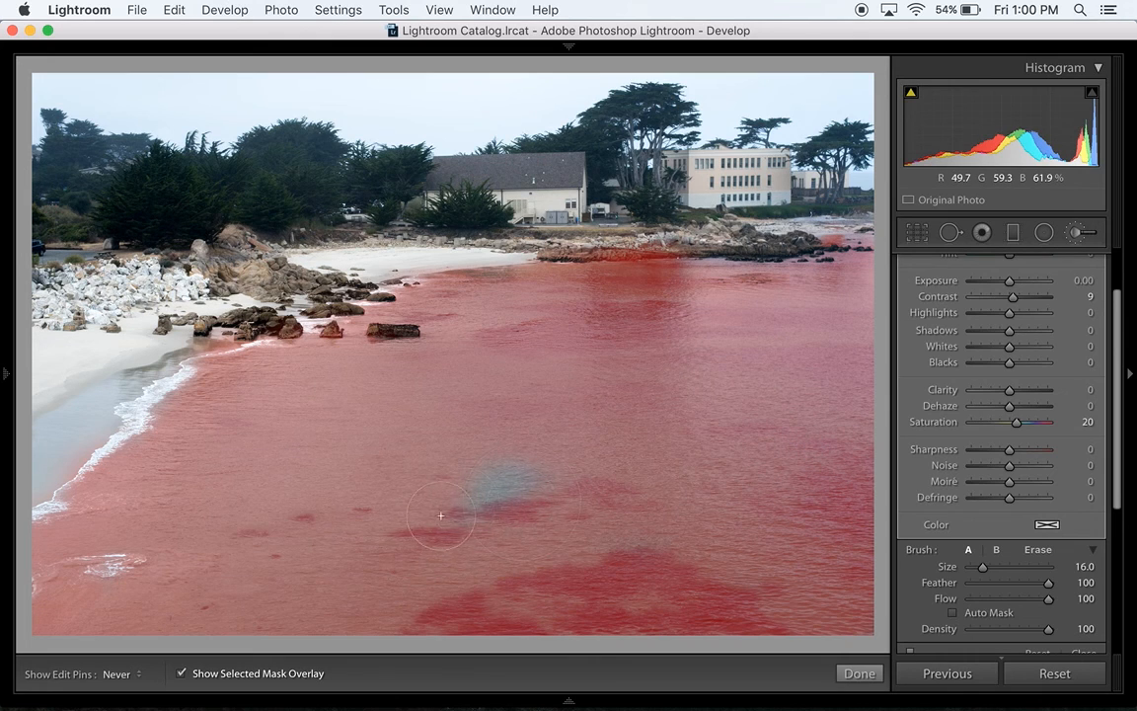
pyautogui.press('h')
# Erase the mask from the beach rocks and the far rocky shoreline with a size 14 eraser brush
pyautogui.press('alt')
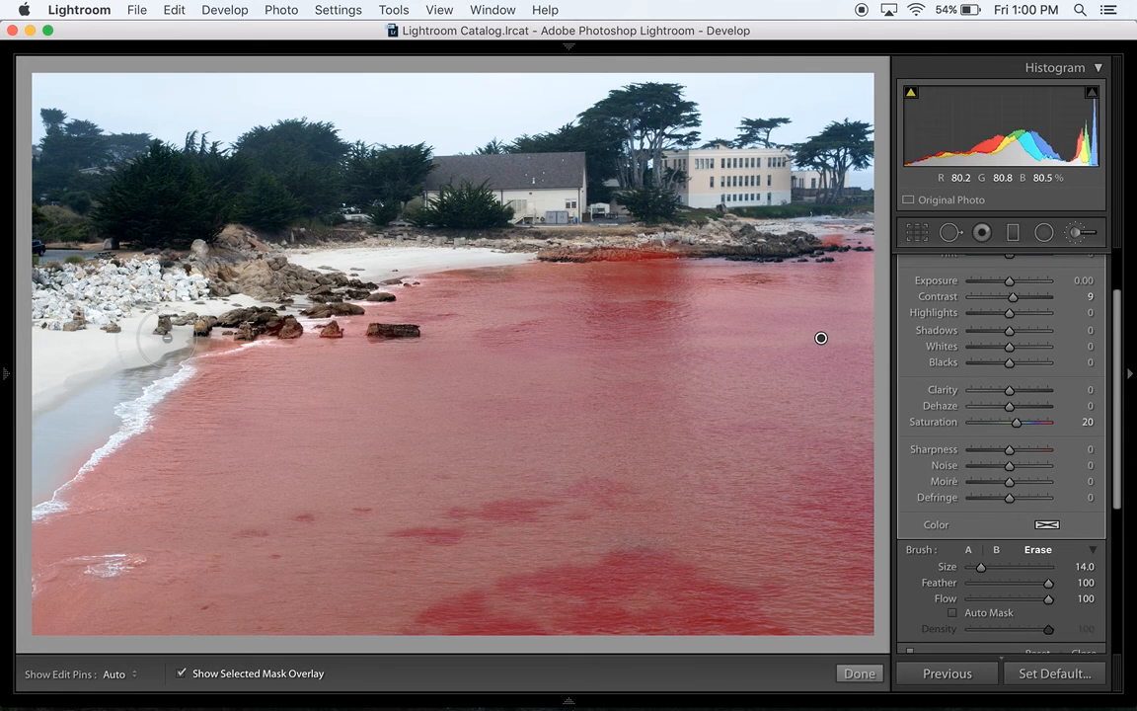
pyautogui.press('h')
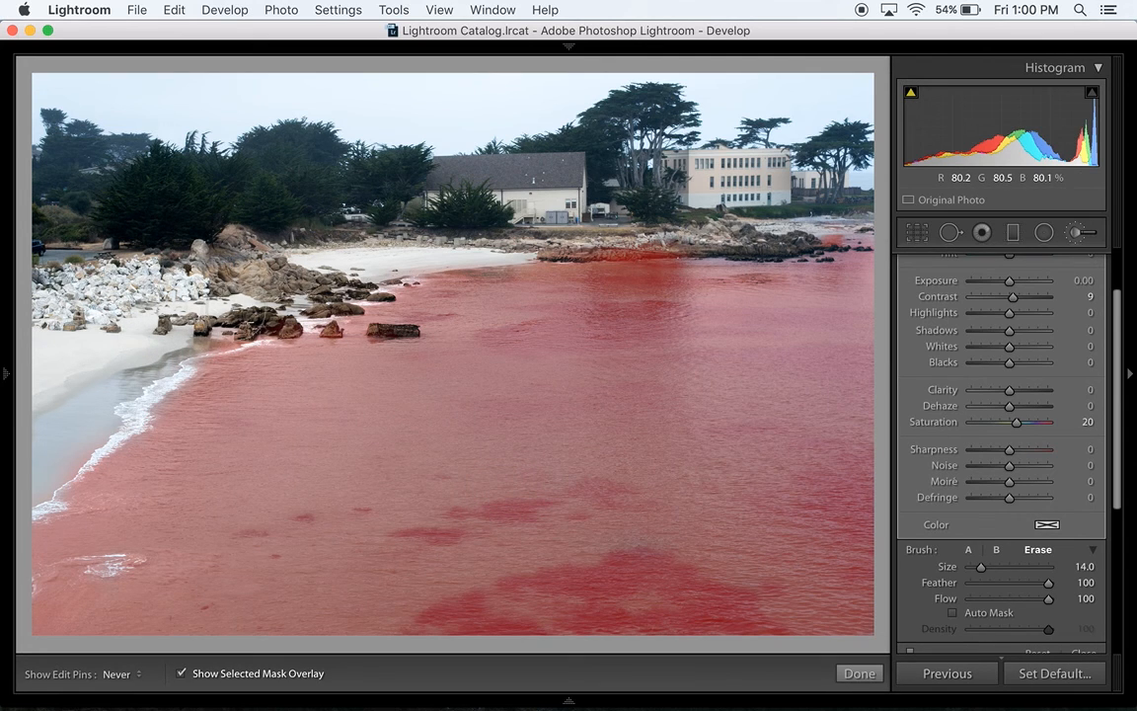
pyautogui.moveTo(191, 296)
pyautogui.mouseDown()
pyautogui.moveTo(182, 293)
pyautogui.moveTo(240, 304)
pyautogui.moveTo(315, 269)
pyautogui.moveTo(361, 264)
pyautogui.moveTo(280, 289)
pyautogui.moveTo(339, 289)
pyautogui.moveTo(450, 239)
pyautogui.moveTo(411, 243)
pyautogui.moveTo(409, 203)
pyautogui.moveTo(614, 220)
pyautogui.moveTo(555, 194)
pyautogui.moveTo(610, 211)
pyautogui.moveTo(572, 211)
pyautogui.moveTo(572, 195)
pyautogui.moveTo(693, 202)
pyautogui.mouseUp()
pyautogui.moveTo(824, 200)
pyautogui.mouseDown()
pyautogui.moveTo(847, 202)
pyautogui.moveTo(681, 205)
pyautogui.mouseUp()
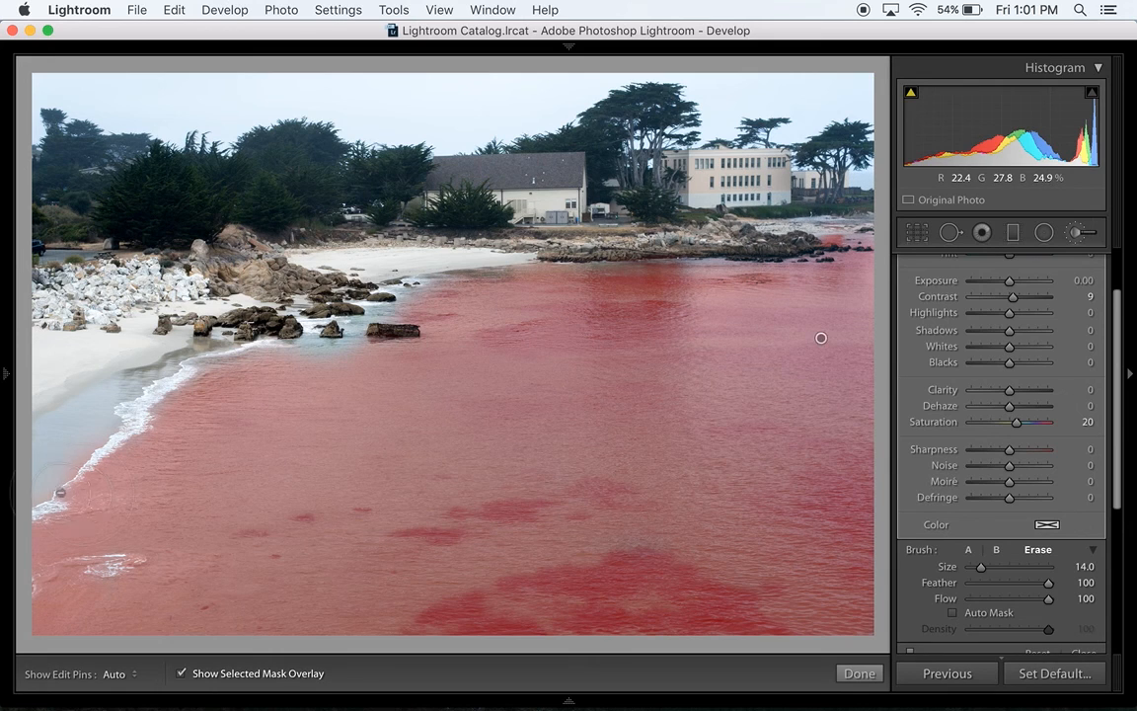
# Erase the mask from the surf and wet sand along the beach, enlarging the eraser brush to size 26
pyautogui.moveTo(24, 492)
pyautogui.mouseDown()
pyautogui.moveTo(101, 410)
pyautogui.moveTo(3, 505)
pyautogui.moveTo(53, 423)
pyautogui.moveTo(49, 467)
pyautogui.moveTo(3, 564)
pyautogui.moveTo(64, 442)
pyautogui.mouseUp()
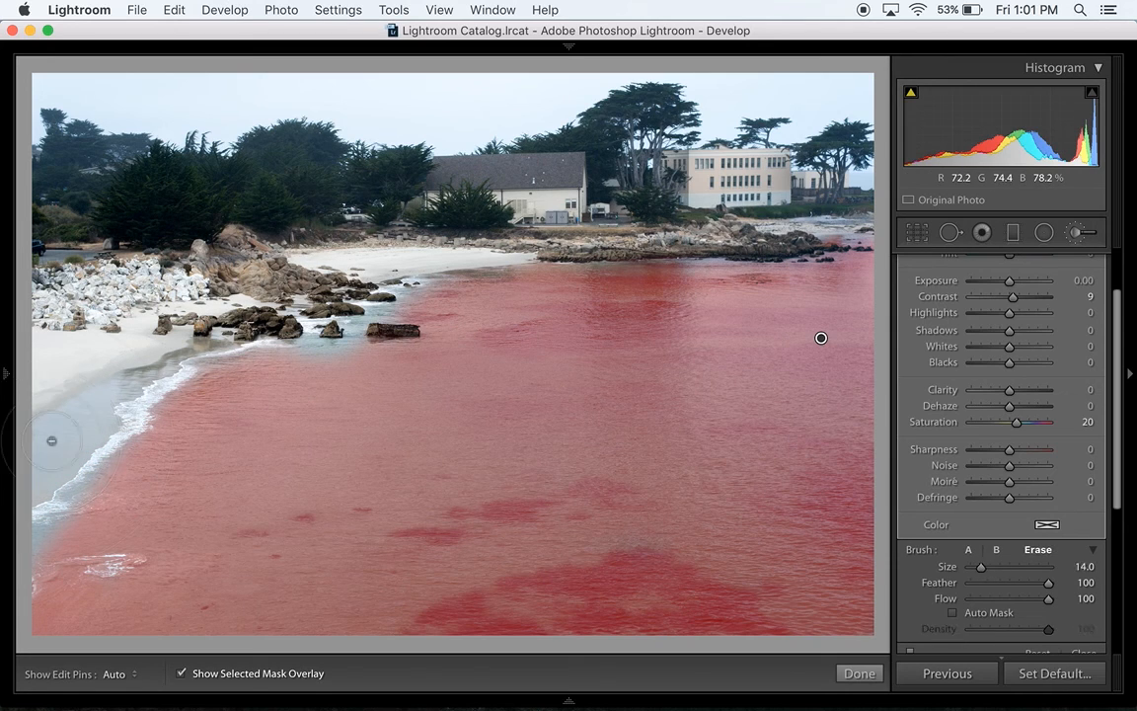
pyautogui.scroll(4, 61, 414)
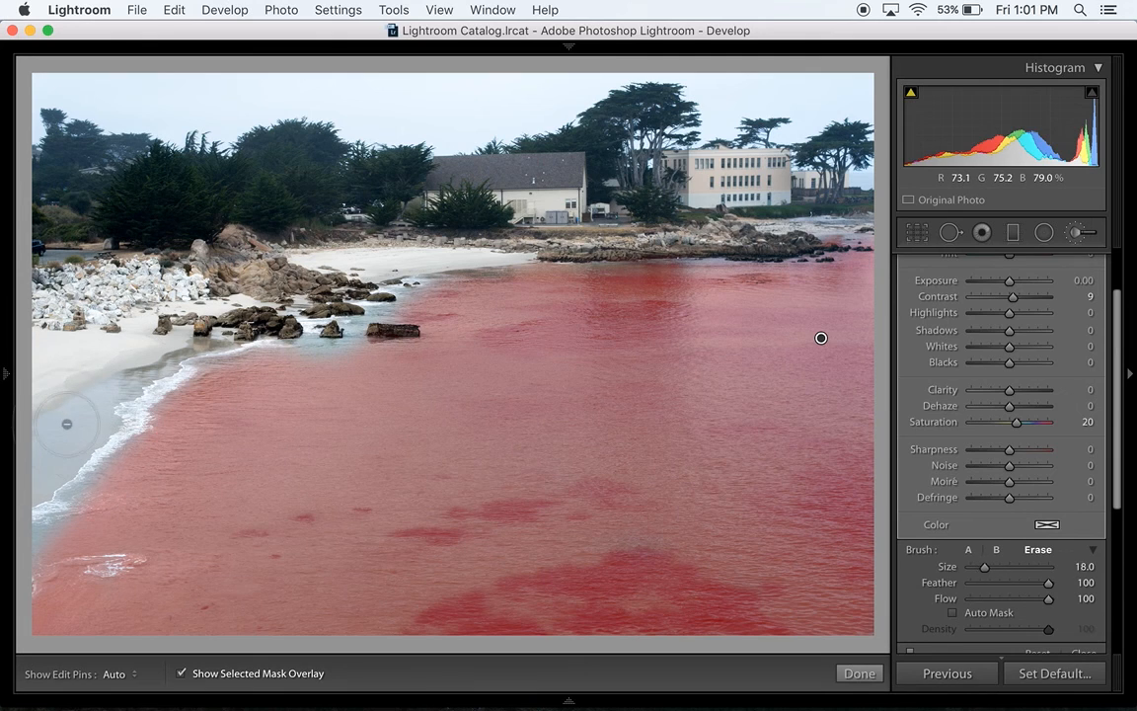
pyautogui.scroll(2, 64, 395)
pyautogui.press('h')
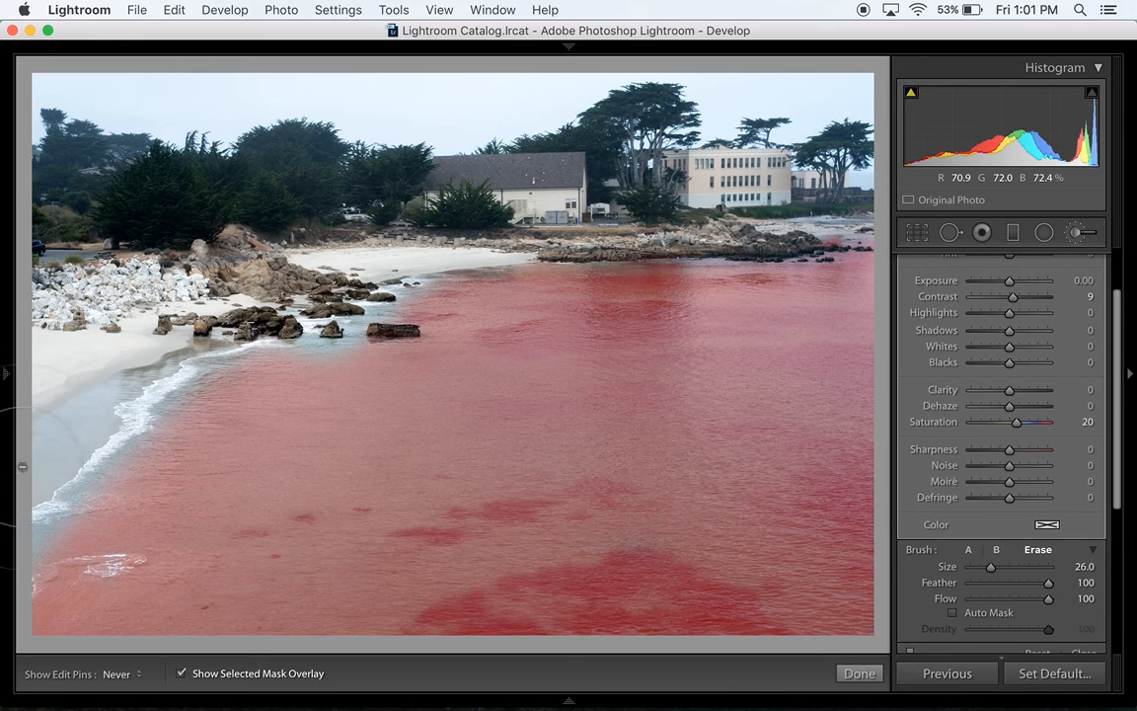
pyautogui.moveTo(22, 467); pyautogui.dragTo(128, 390)
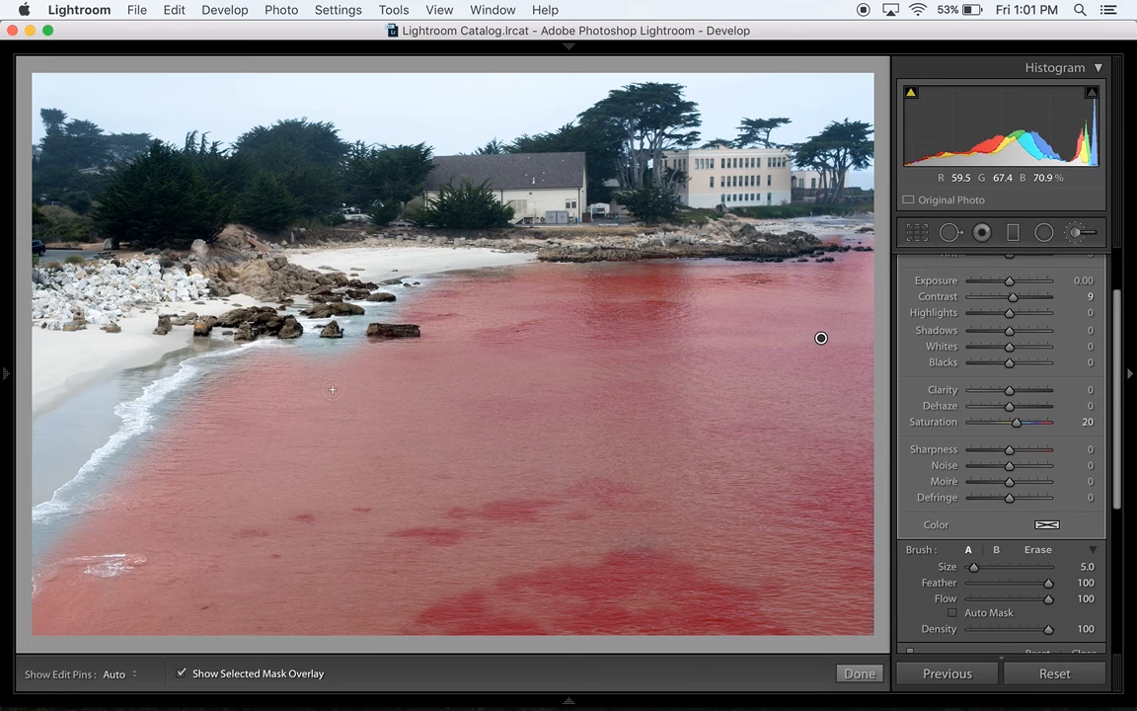
# Switch from erasing back to brush A and hide the selected mask overlay
pyautogui.press('h')
pyautogui.press('h')
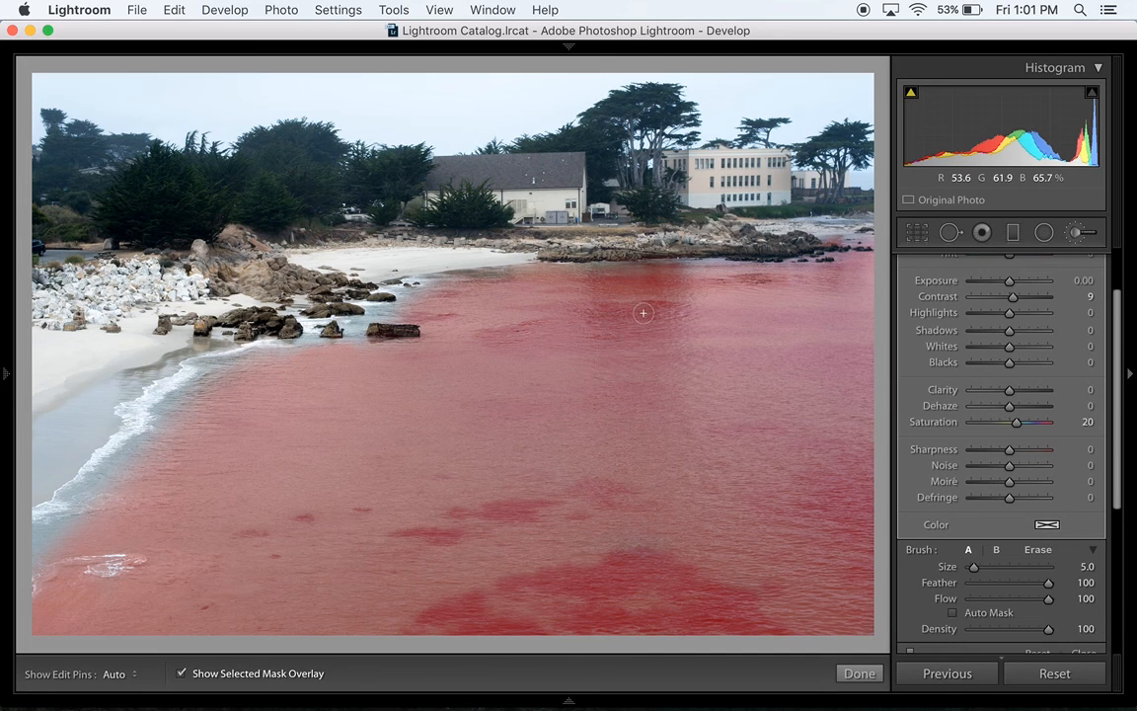
pyautogui.press('o')
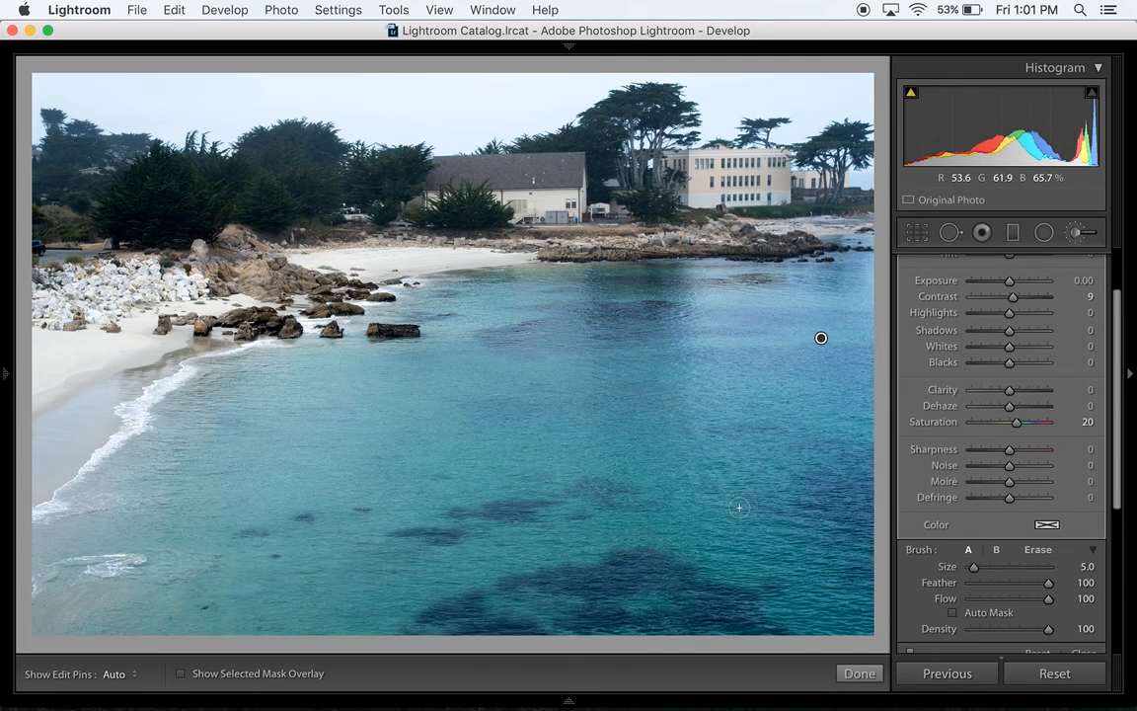
# Compare the photo with the brush adjustments switched off and on, leave them enabled, and close the Adjustment Brush
pyautogui.scroll(-1, 946, 585)
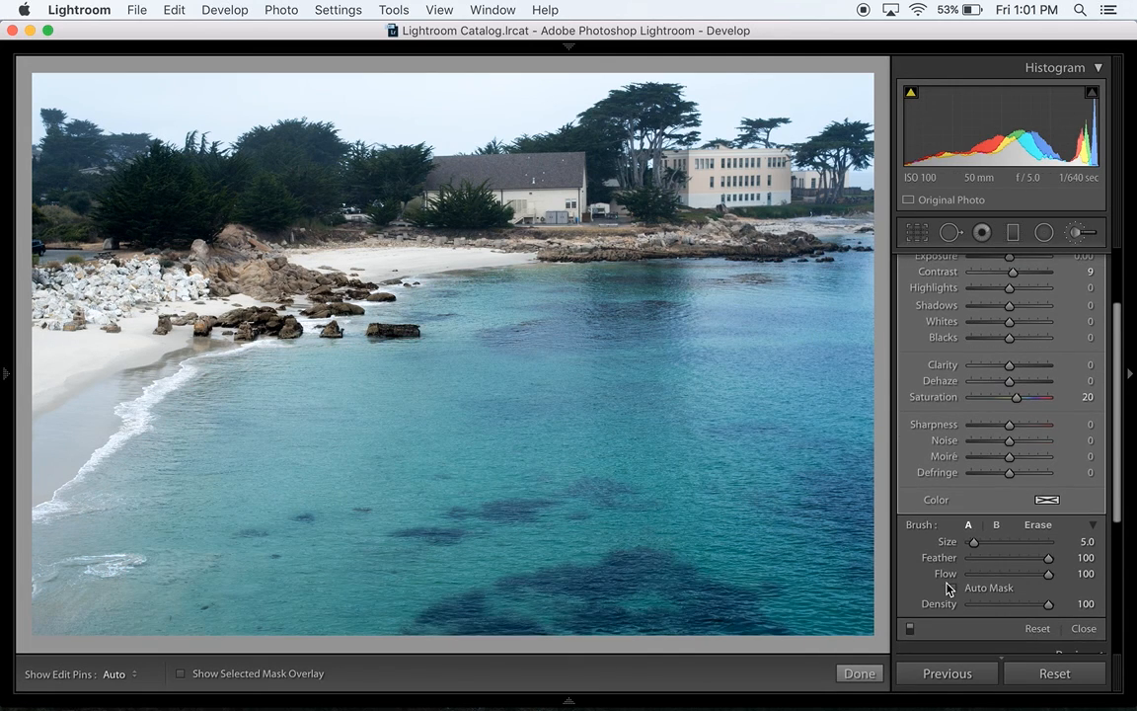
pyautogui.click(910, 628)
pyautogui.click(910, 629)
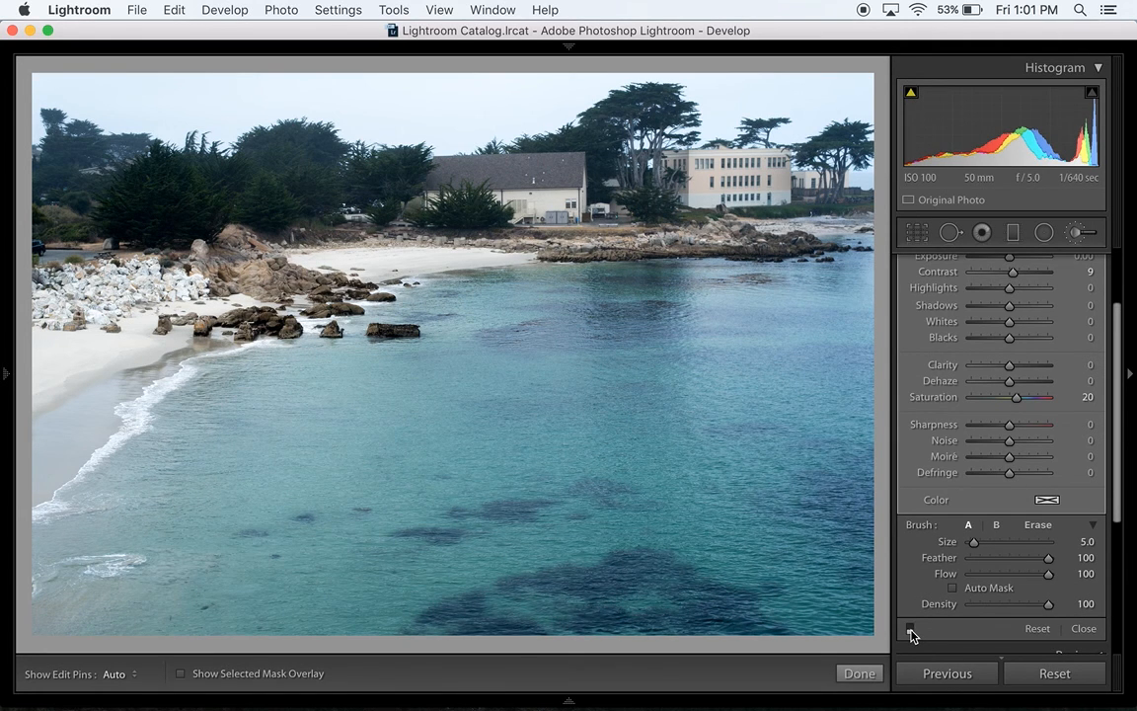
pyautogui.click(910, 629)
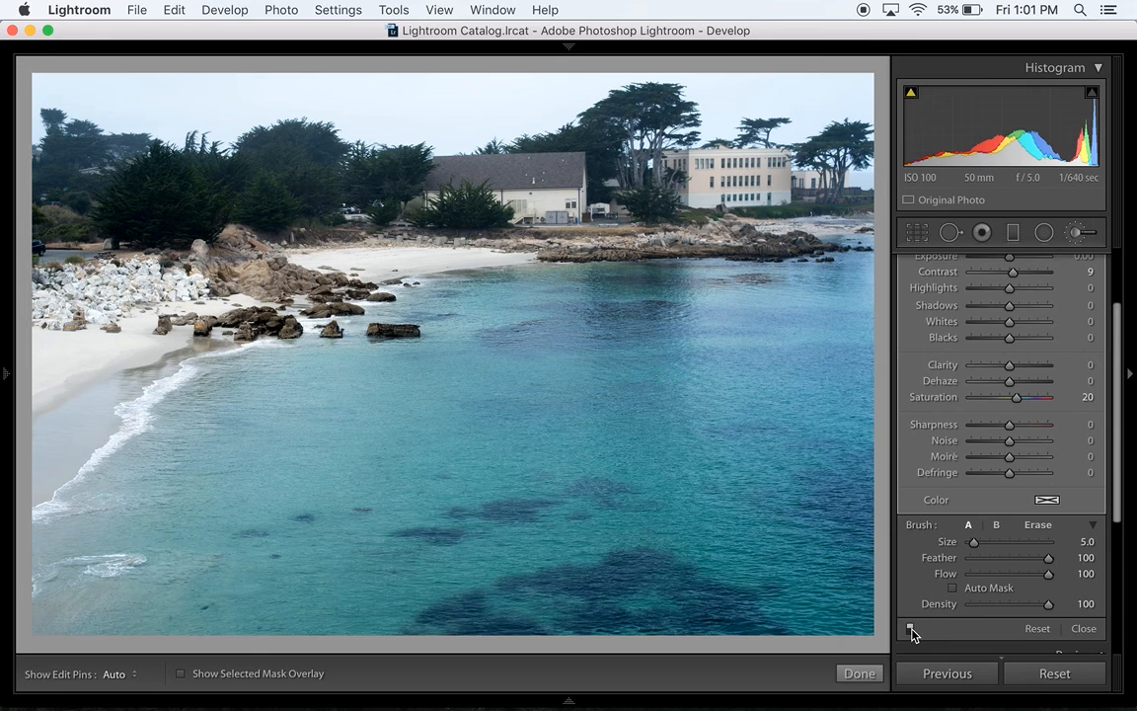
pyautogui.press('k')
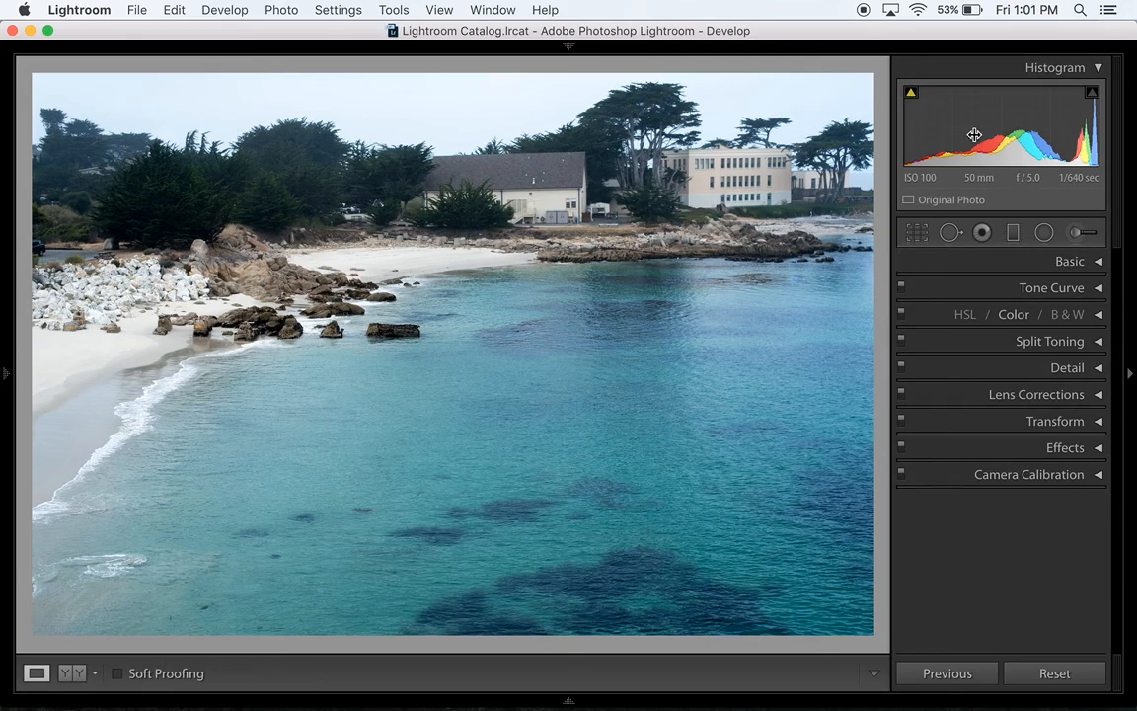